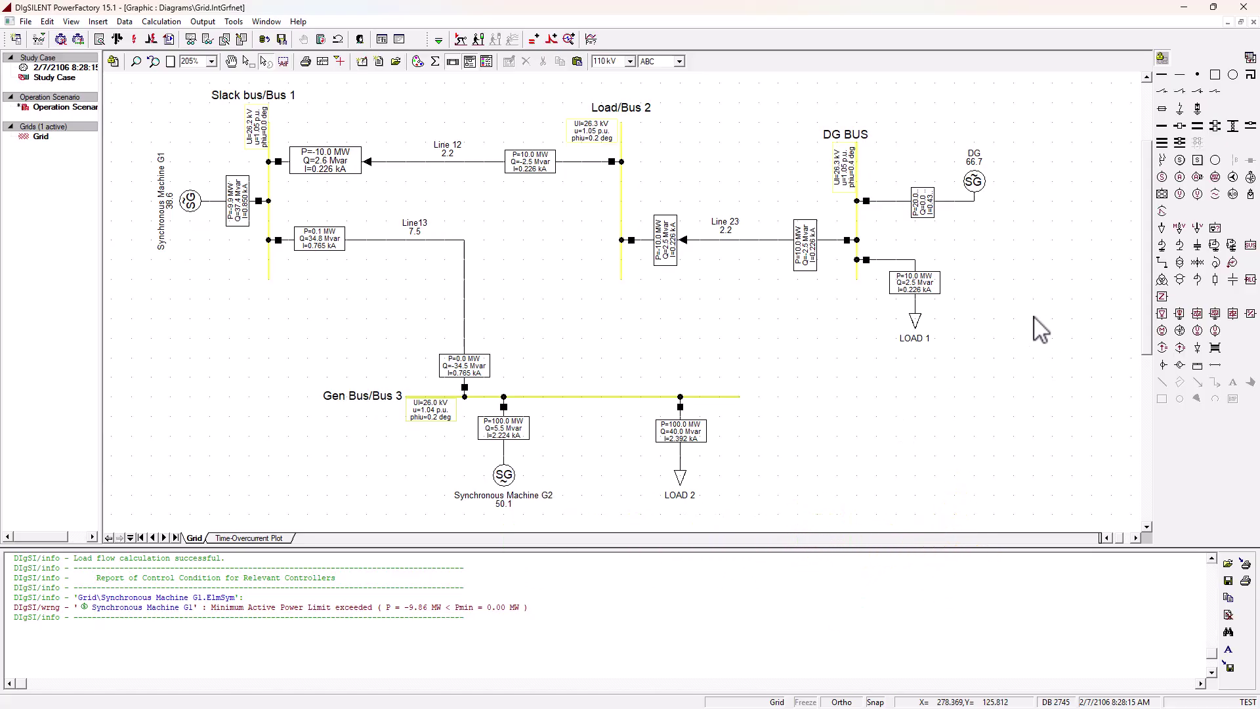
# Step: Rerun the load flow with F10 so all four buses and branches show current results
pyautogui.press('F10')
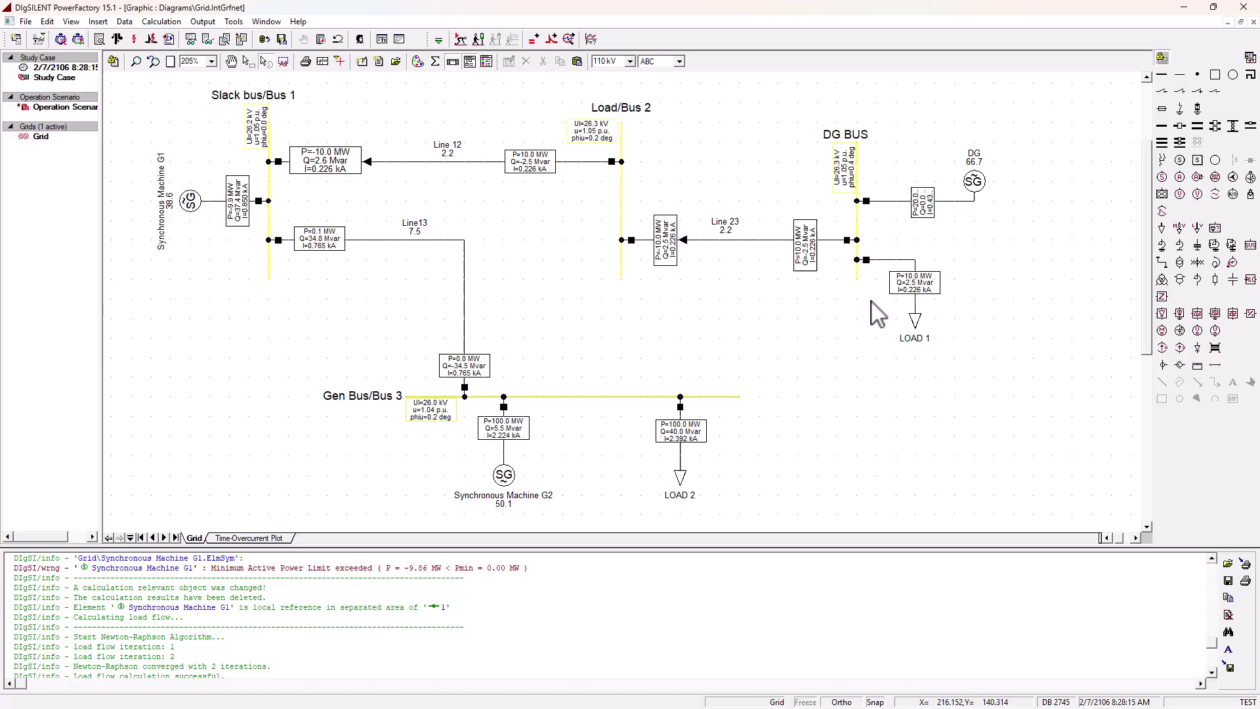
# Step: Place a relay model on the CB2/Line 12 bay of Load/Bus 2's SingleBusbar view, then close that view
pyautogui.click(1199, 367)
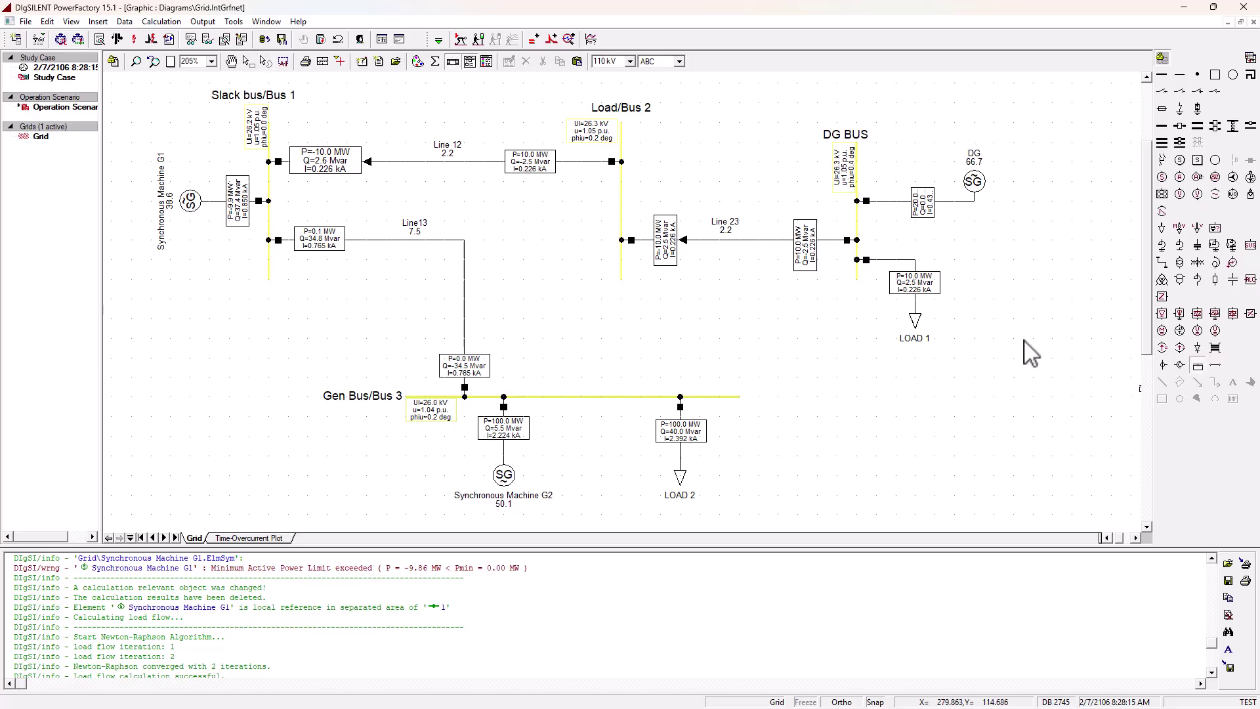
pyautogui.doubleClick(622, 164)
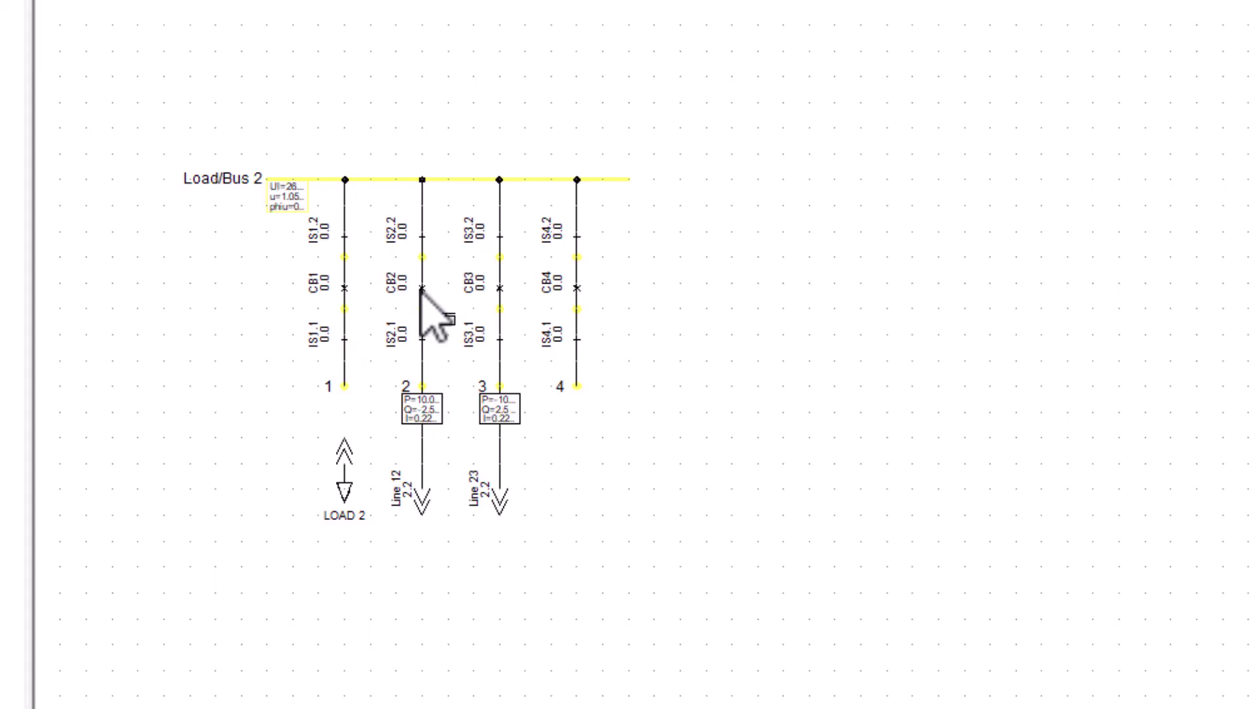
pyautogui.doubleClick(421, 289)
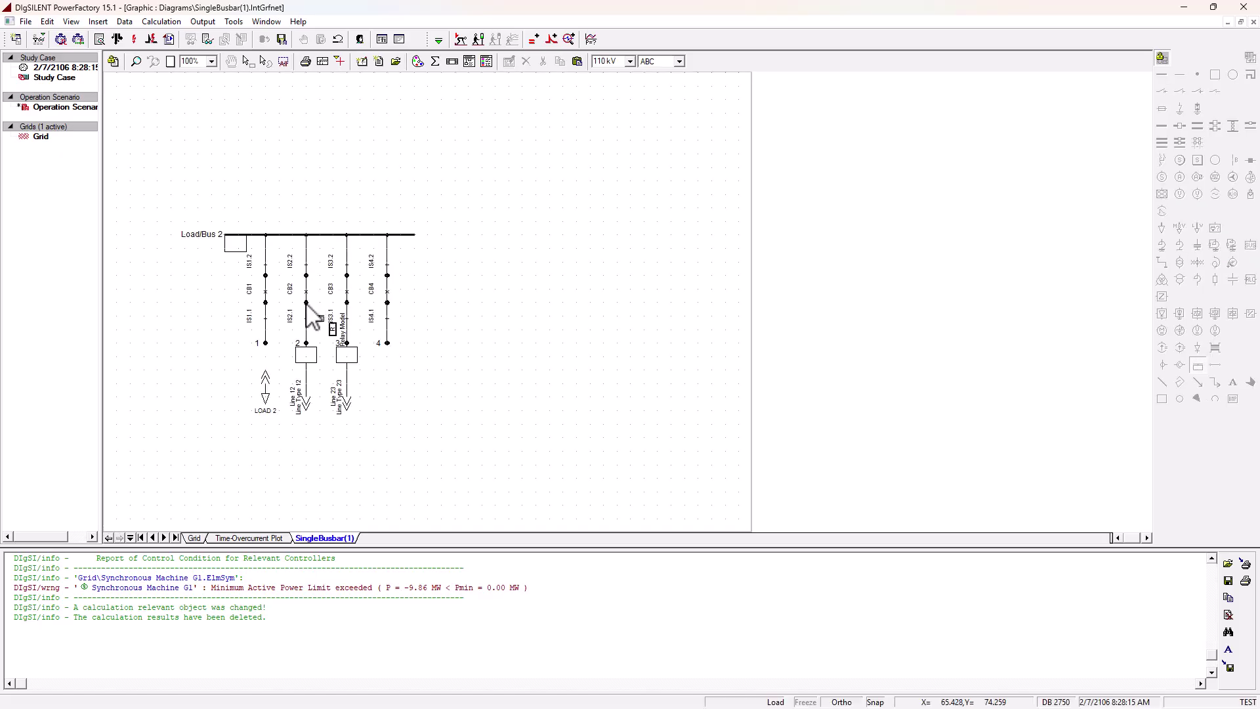
pyautogui.hotkey('ctrl', 'F4')
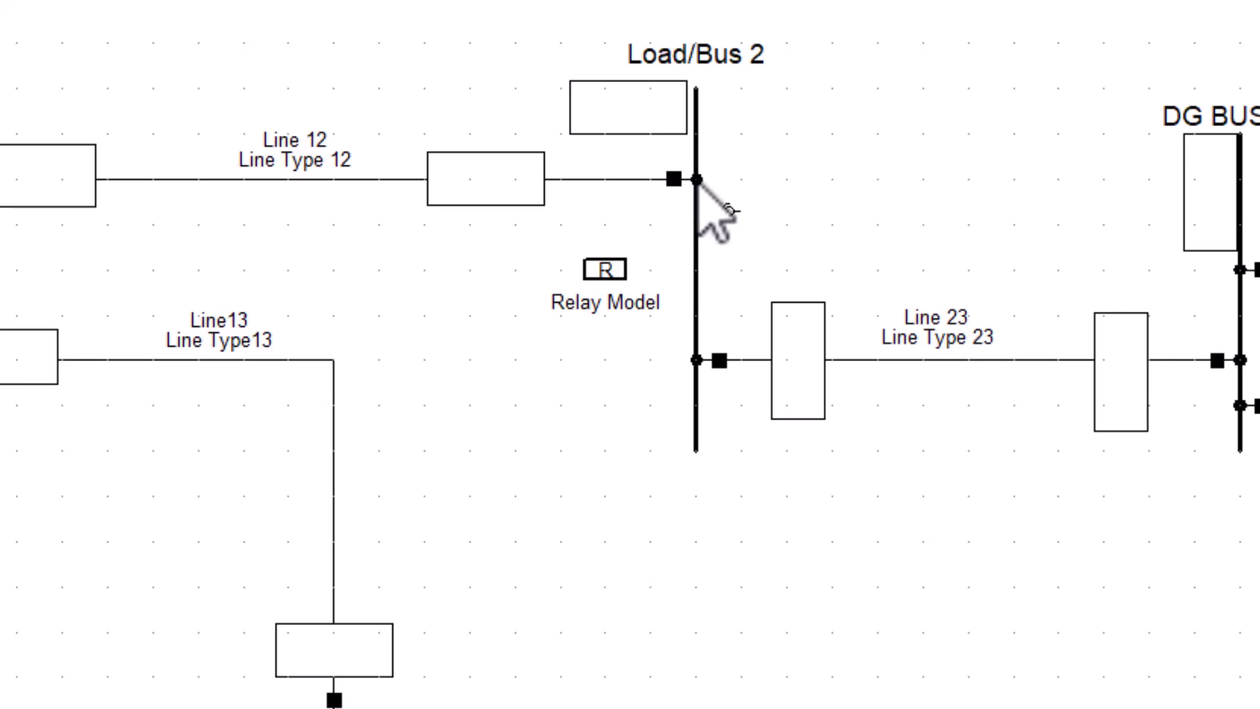
# Step: Move the relay's transformer connection onto Load/Bus 2
pyautogui.doubleClick(697, 181)
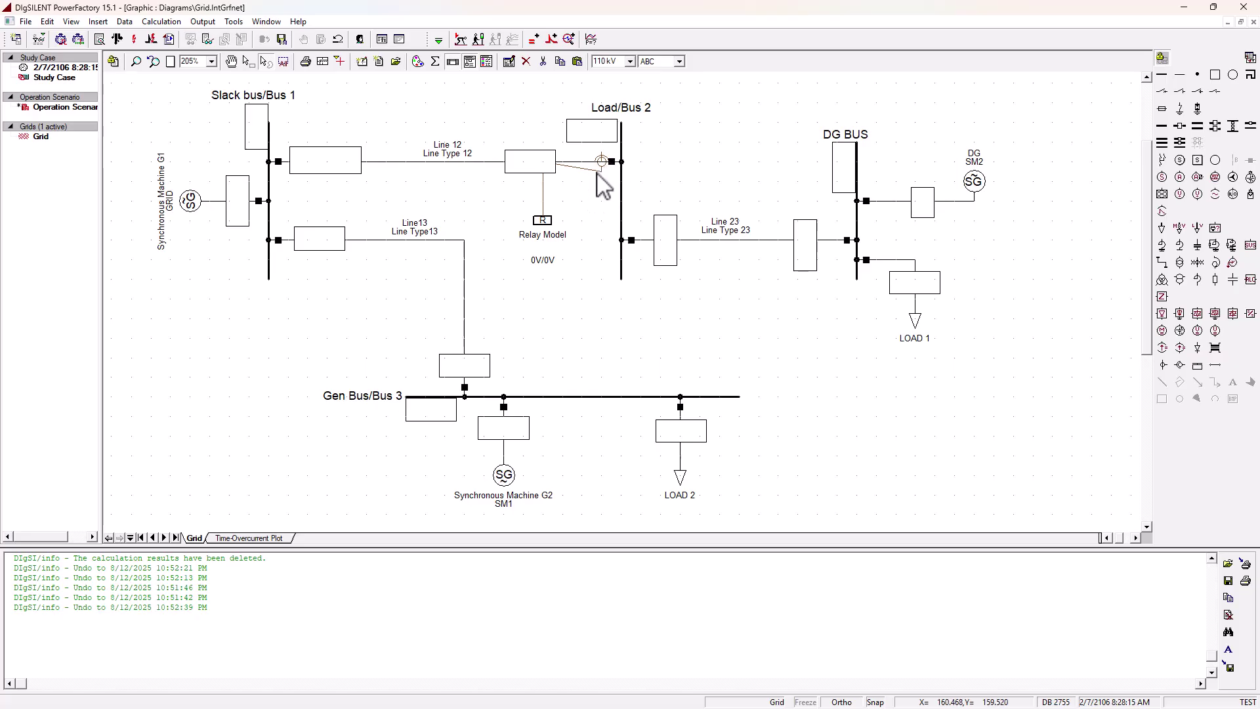
pyautogui.moveTo(601, 168); pyautogui.dragTo(600, 199)
pyautogui.click(610, 225)
# Step: Rotate the relay's transformer link clockwise and bring up the Load Flow Calculation settings
pyautogui.click(601, 202)
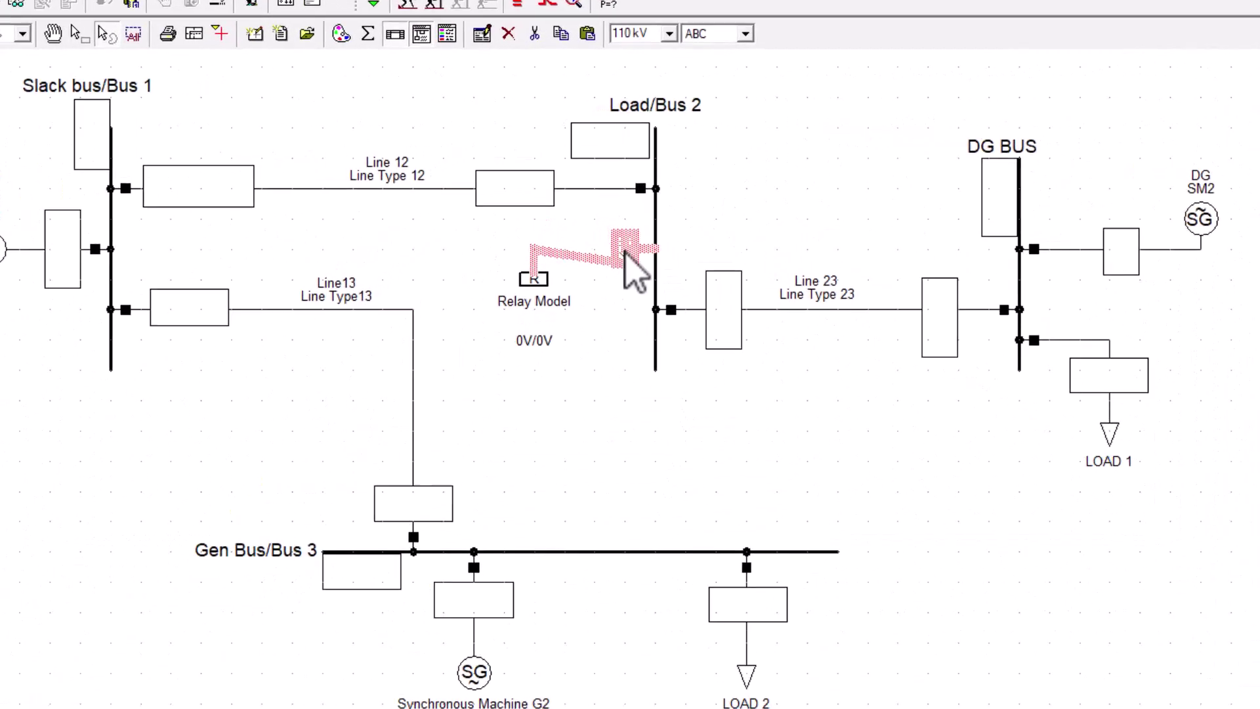
pyautogui.rightClick(602, 202)
pyautogui.click(648, 315)
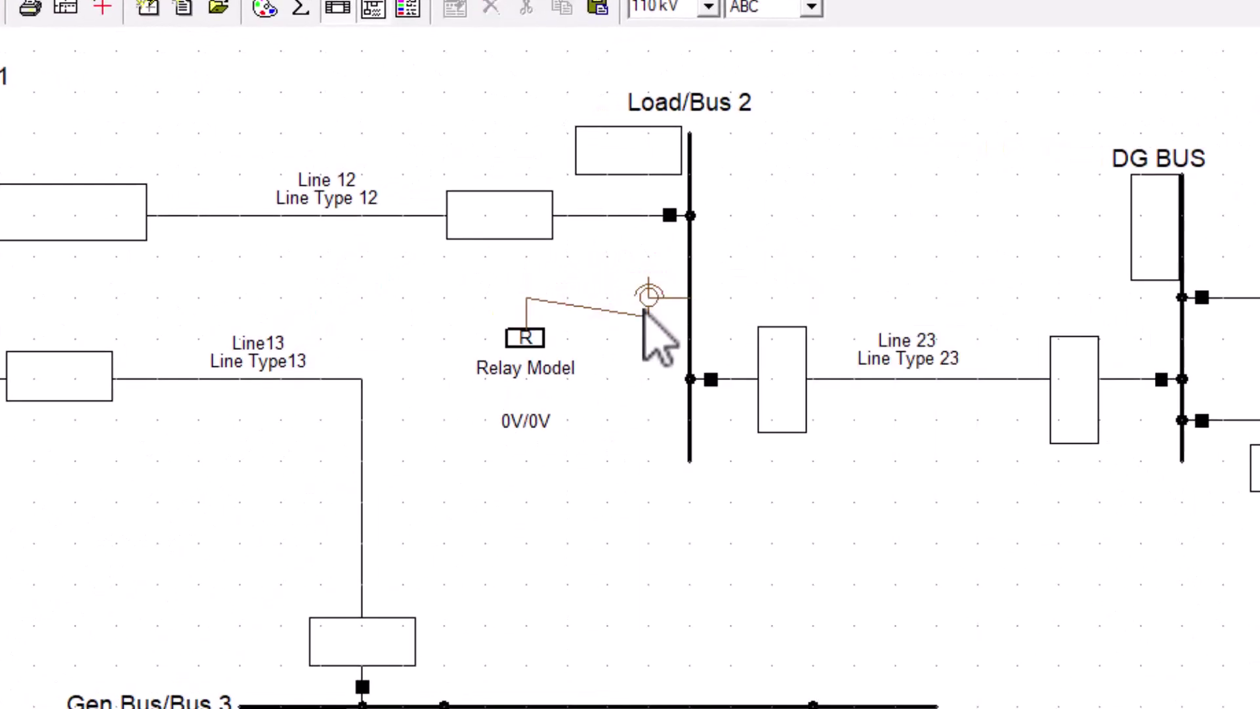
pyautogui.click(653, 300)
pyautogui.rightClick(654, 300)
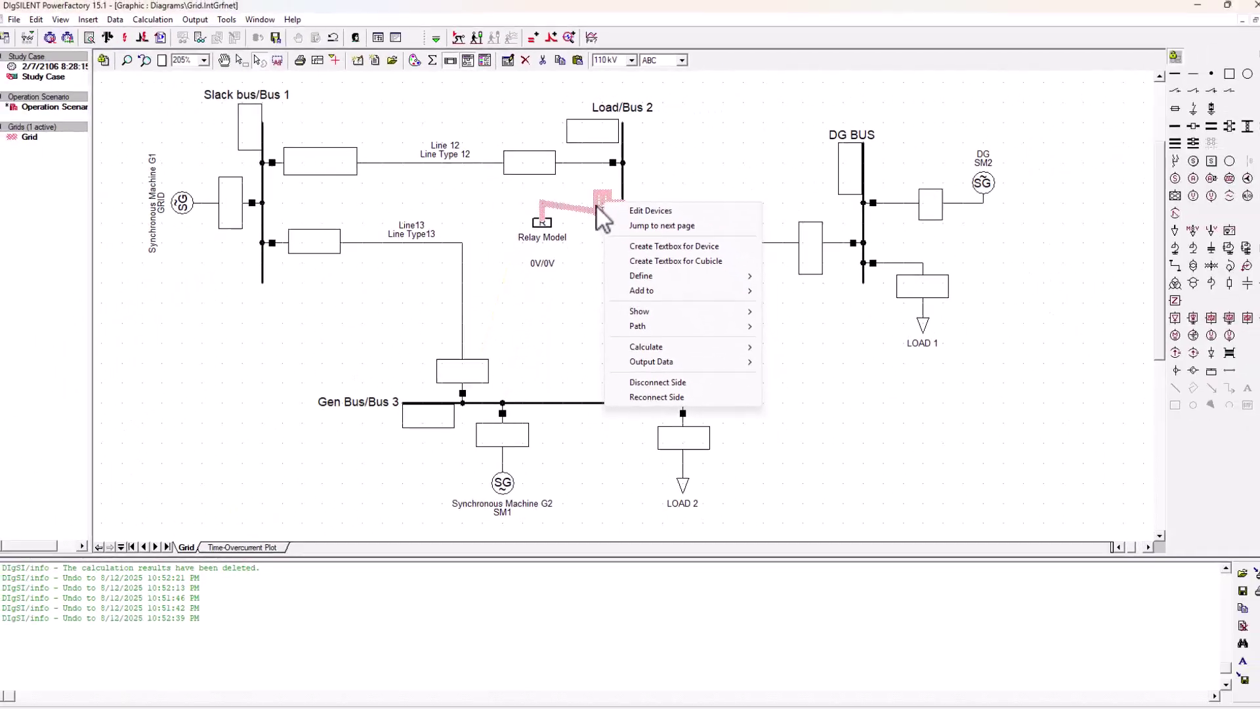
pyautogui.press('Escape')
pyautogui.rightClick(600, 202)
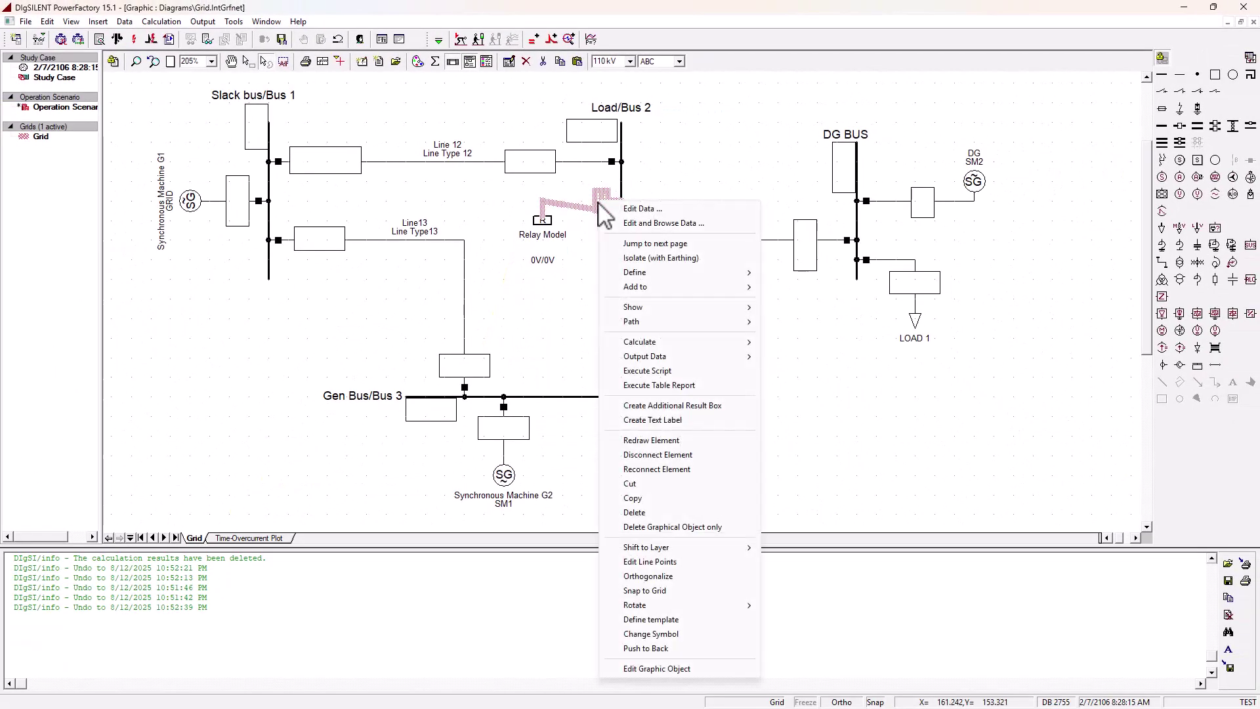
pyautogui.moveTo(658, 606)
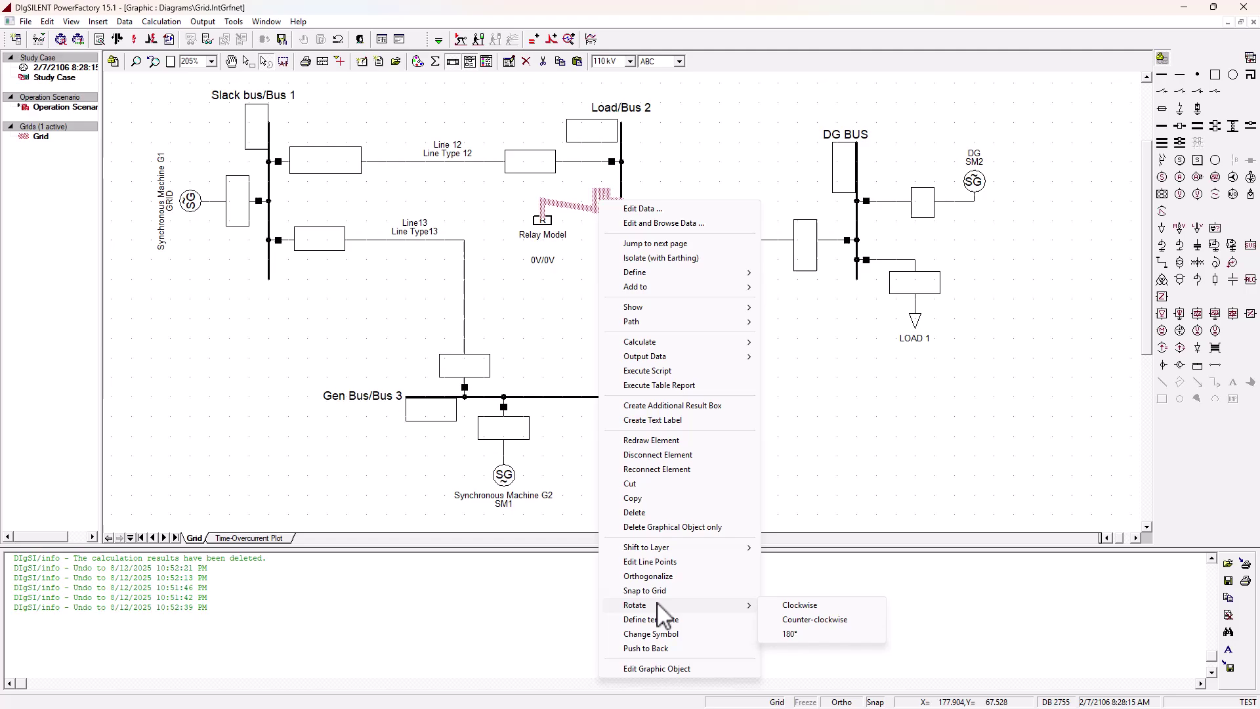
pyautogui.click(840, 608)
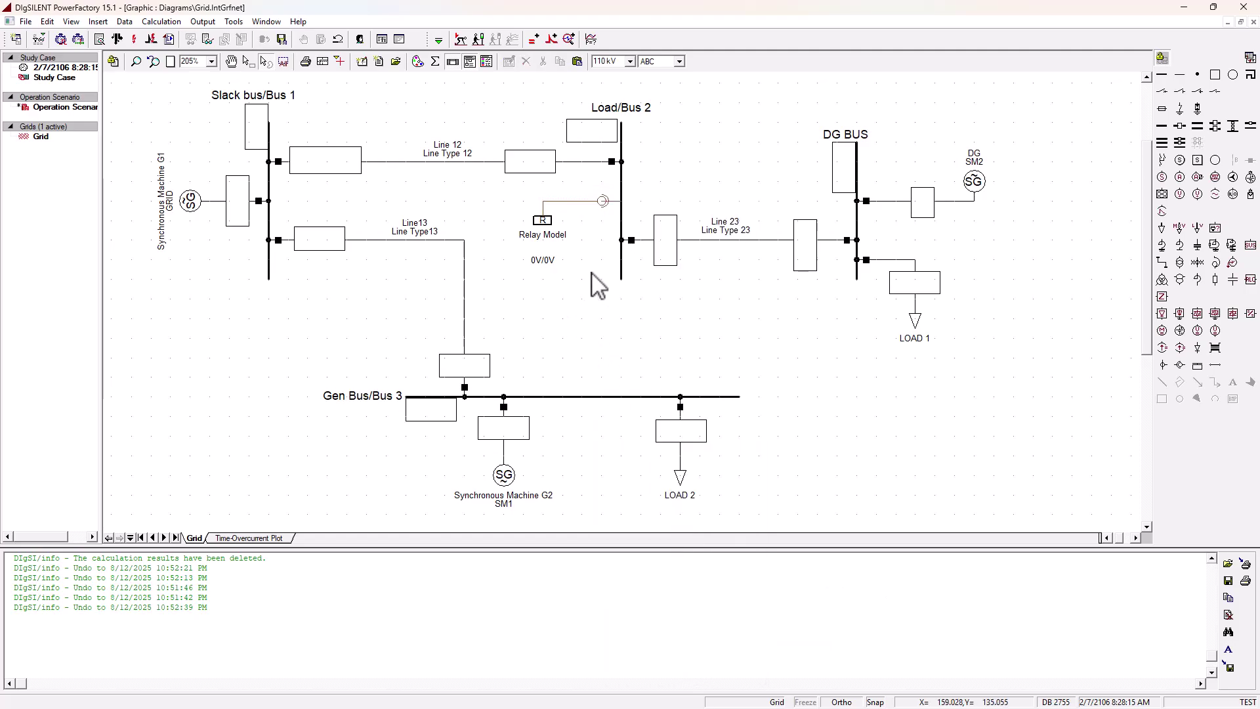
pyautogui.click(599, 199)
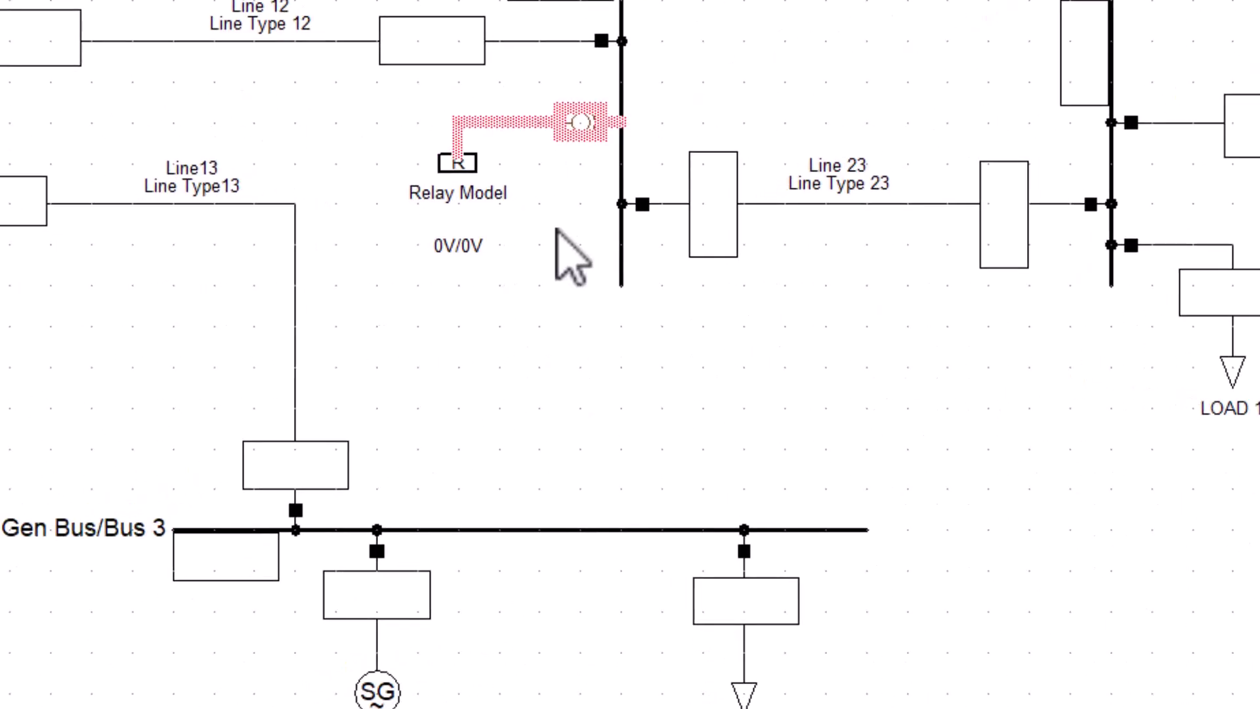
pyautogui.click(557, 231)
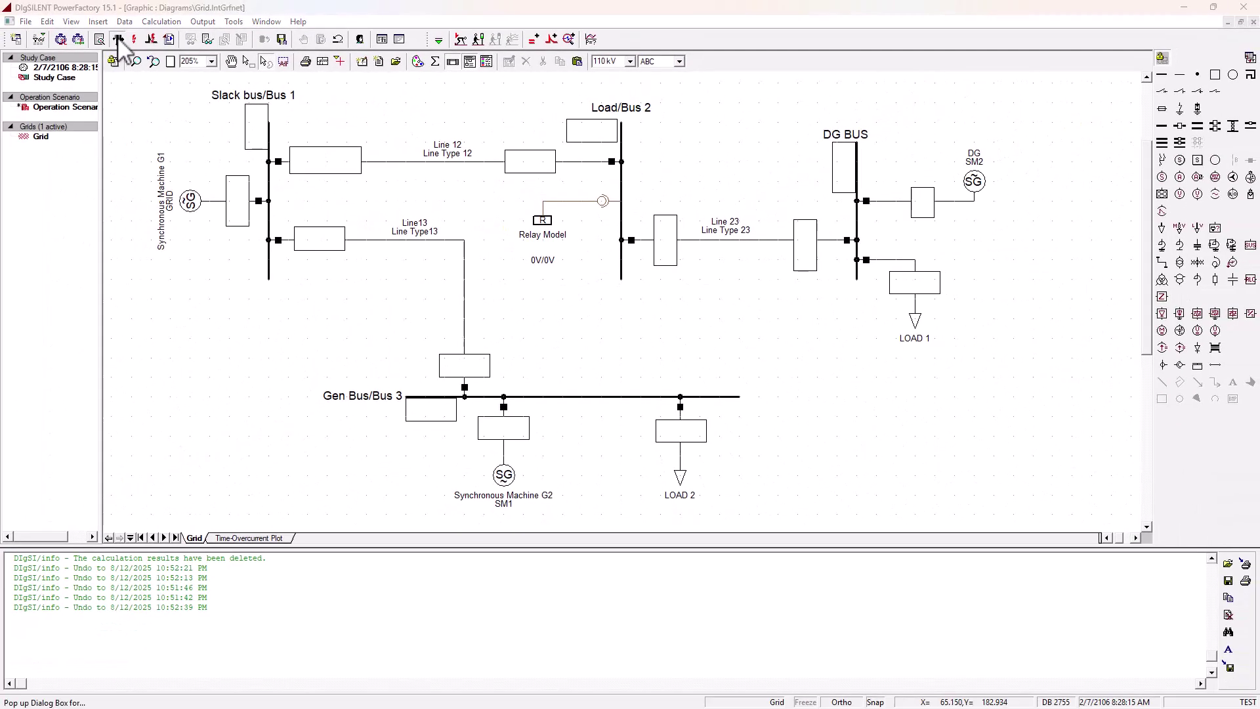
pyautogui.click(118, 38)
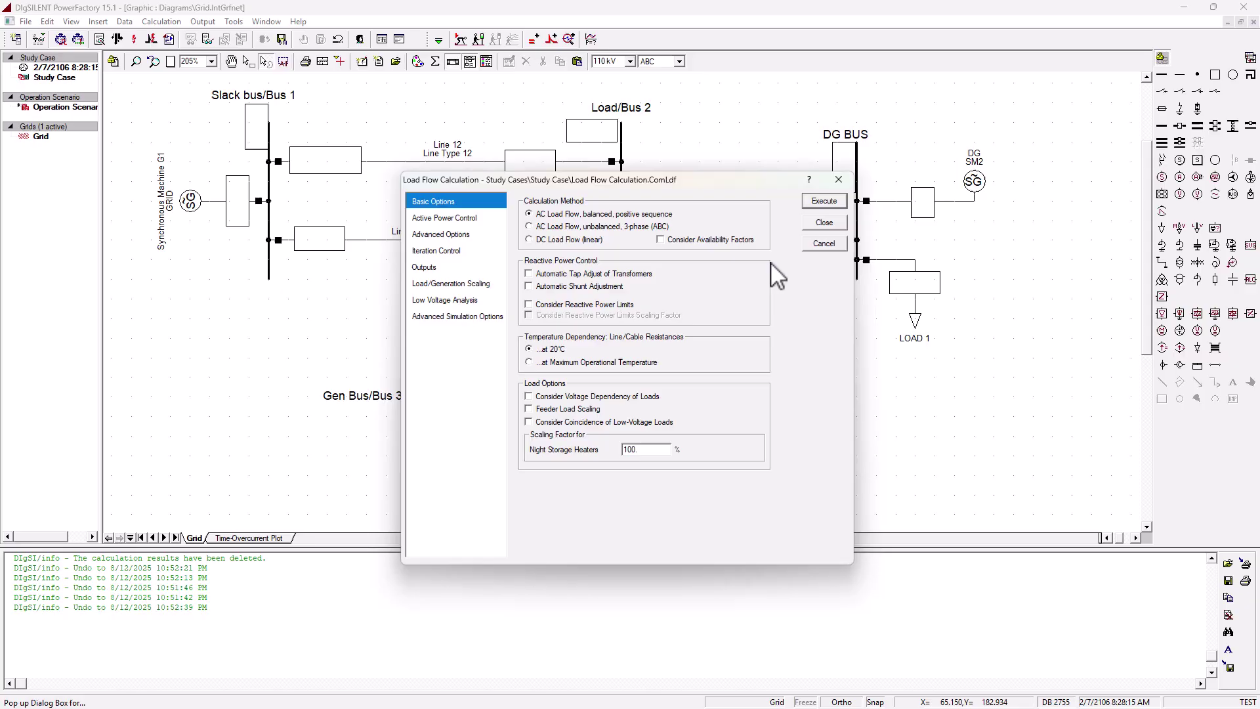
# Step: Execute the AC load flow and acknowledge the error about the Relay Model missing a type
pyautogui.click(825, 201)
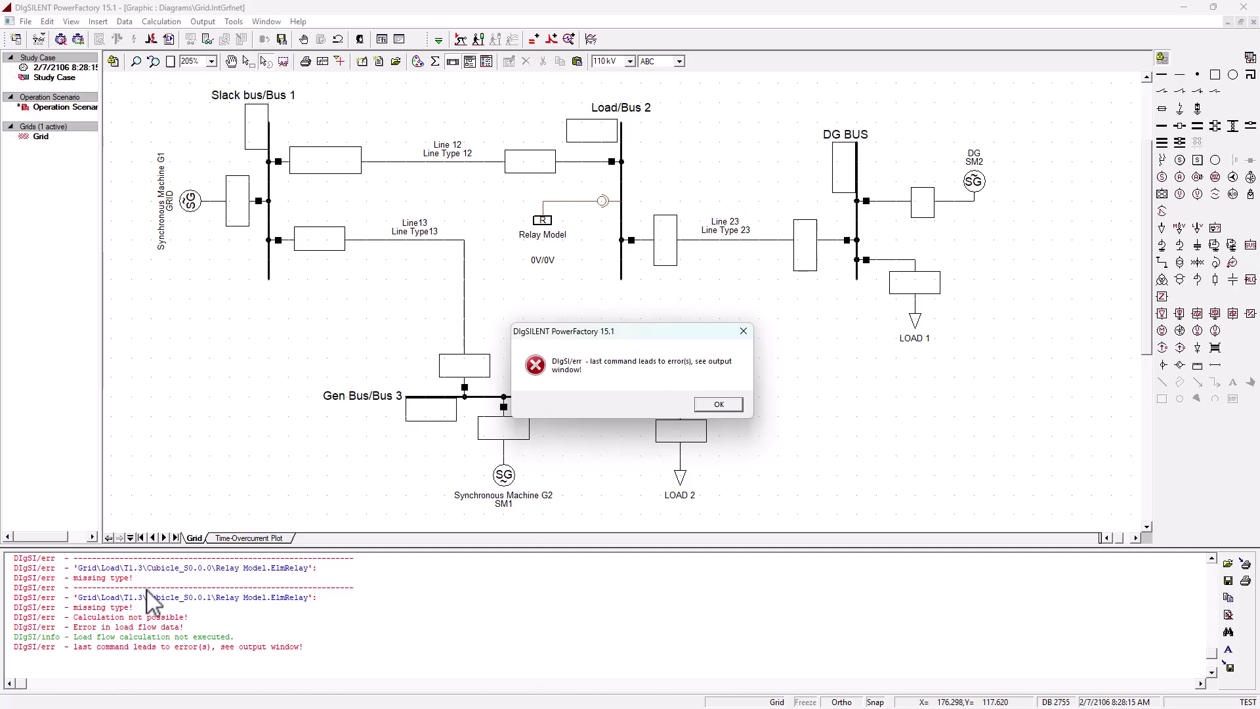
pyautogui.click(717, 407)
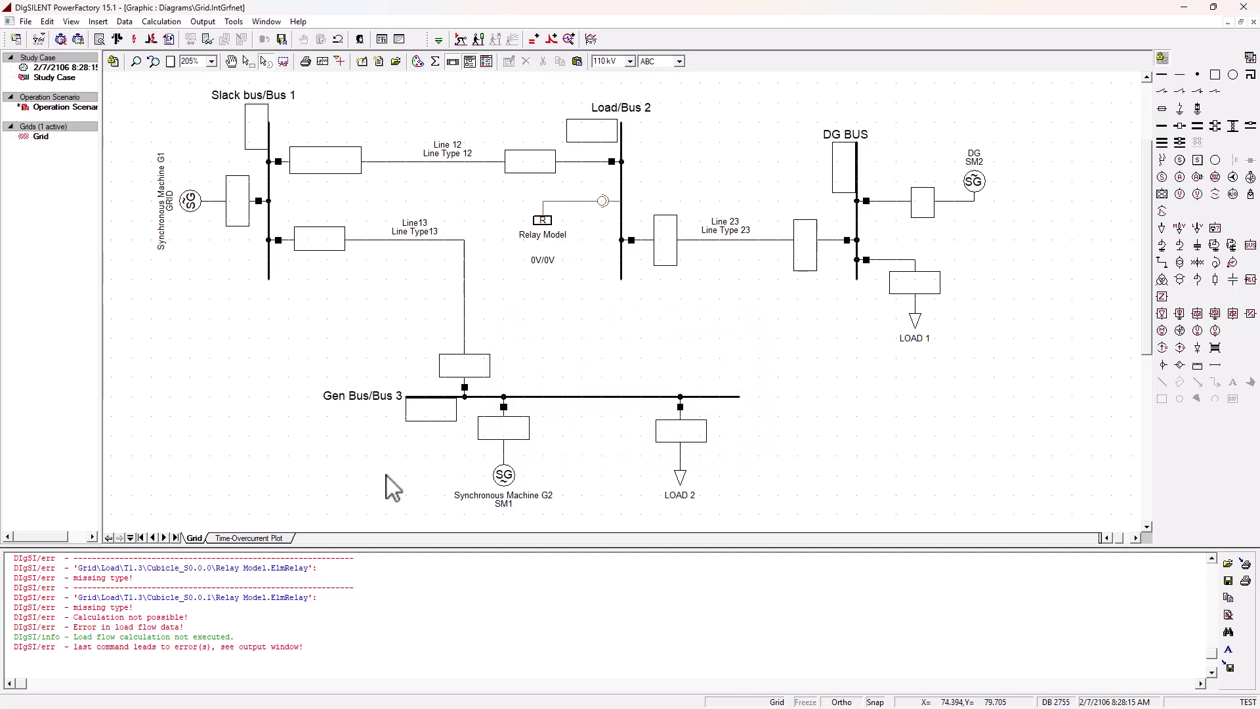
# Step: Give the Load/Bus 2 voltage transformer the VT-20/30kV library type with a 20000 V/100 V ratio
pyautogui.doubleClick(604, 200)
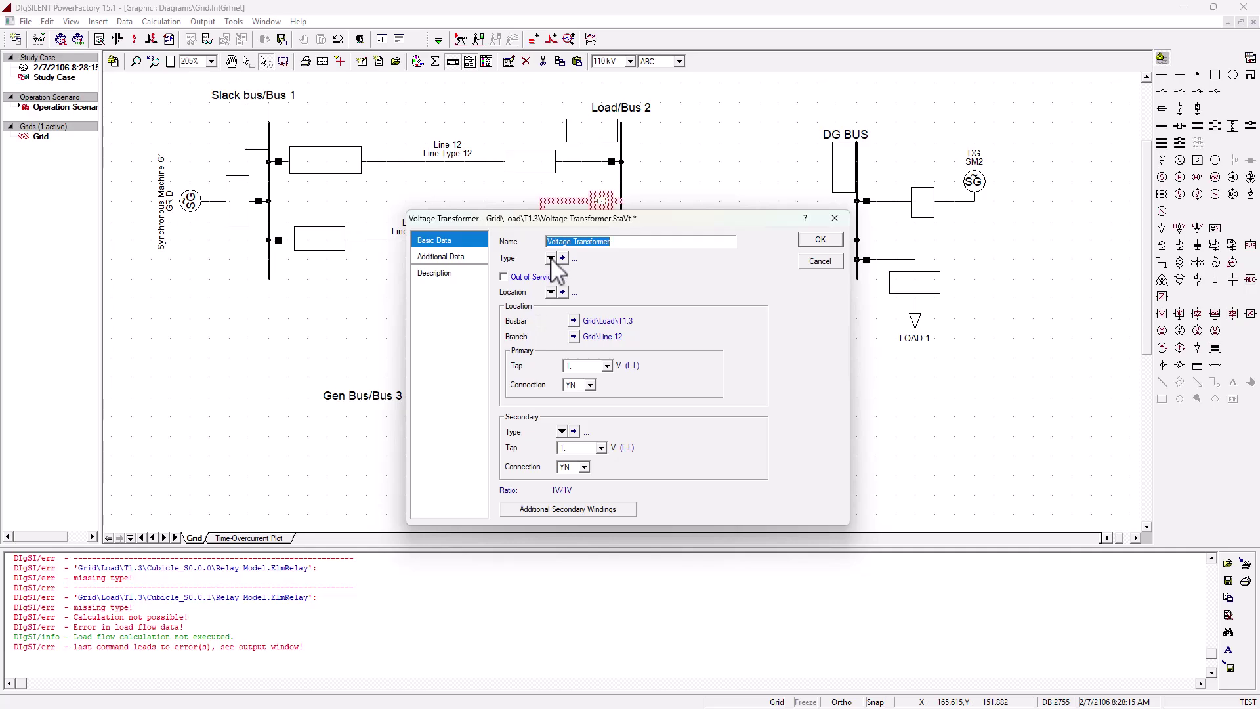
pyautogui.click(551, 259)
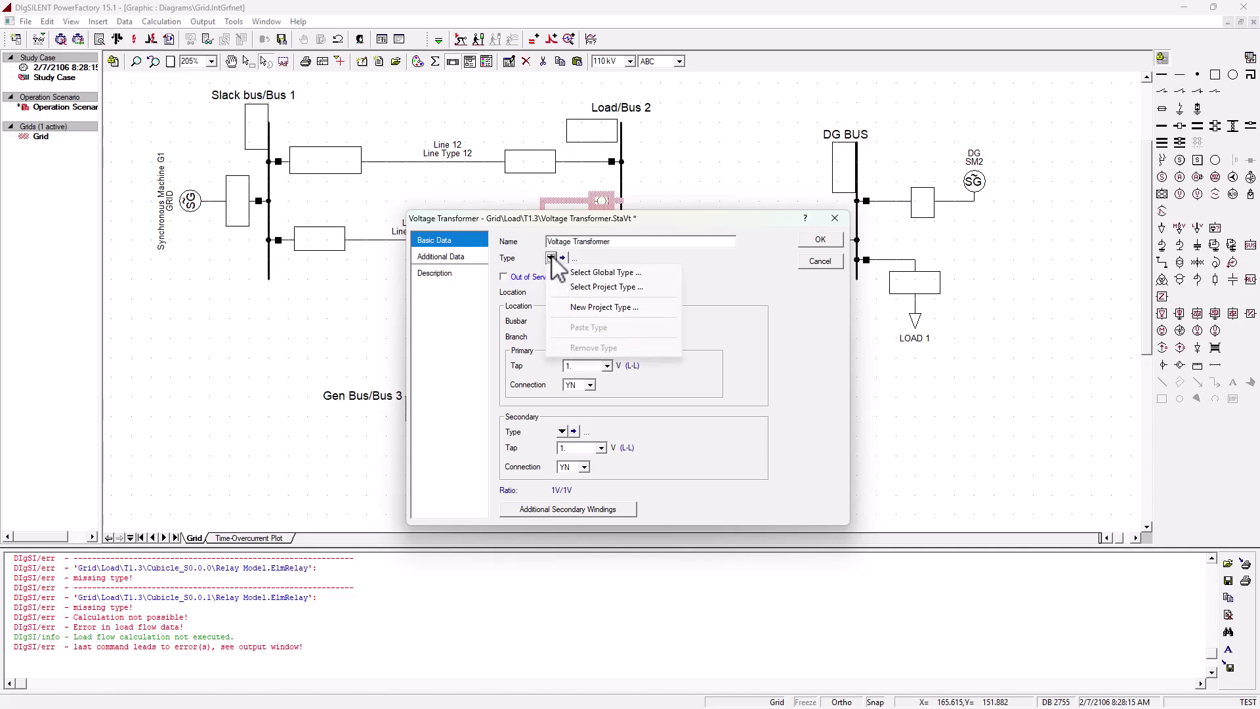
pyautogui.click(618, 286)
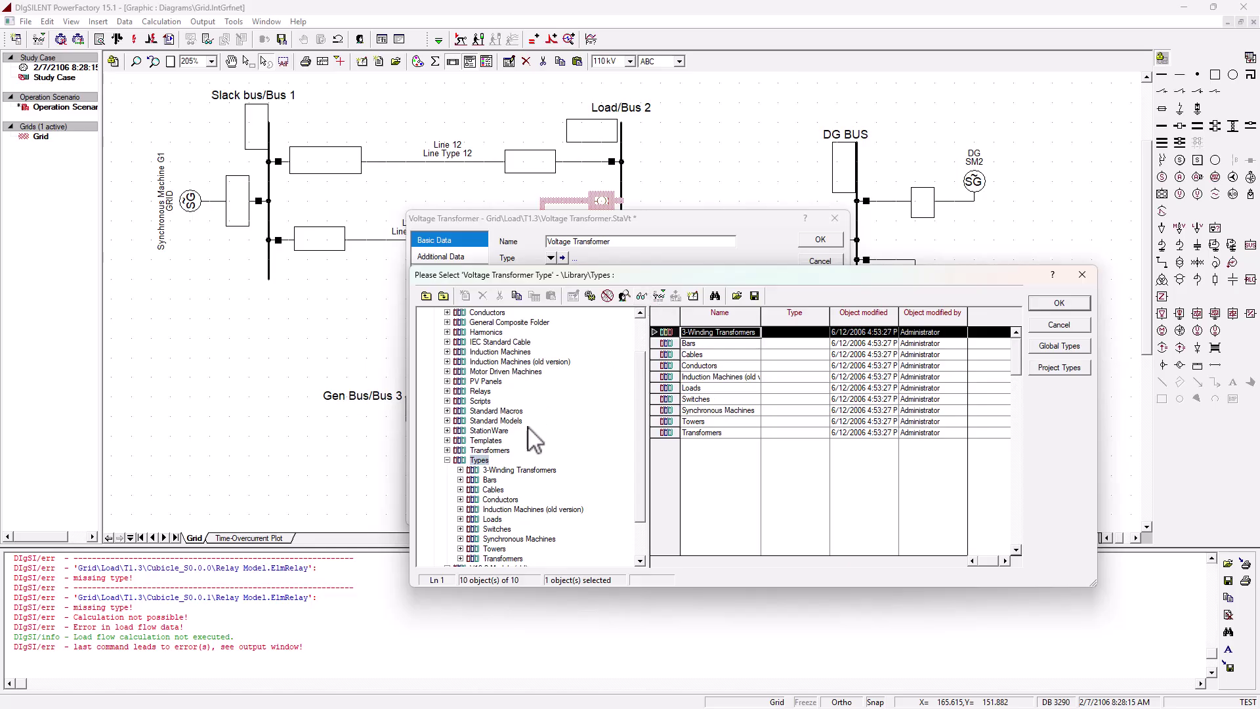
pyautogui.scroll(-2, 480, 471)
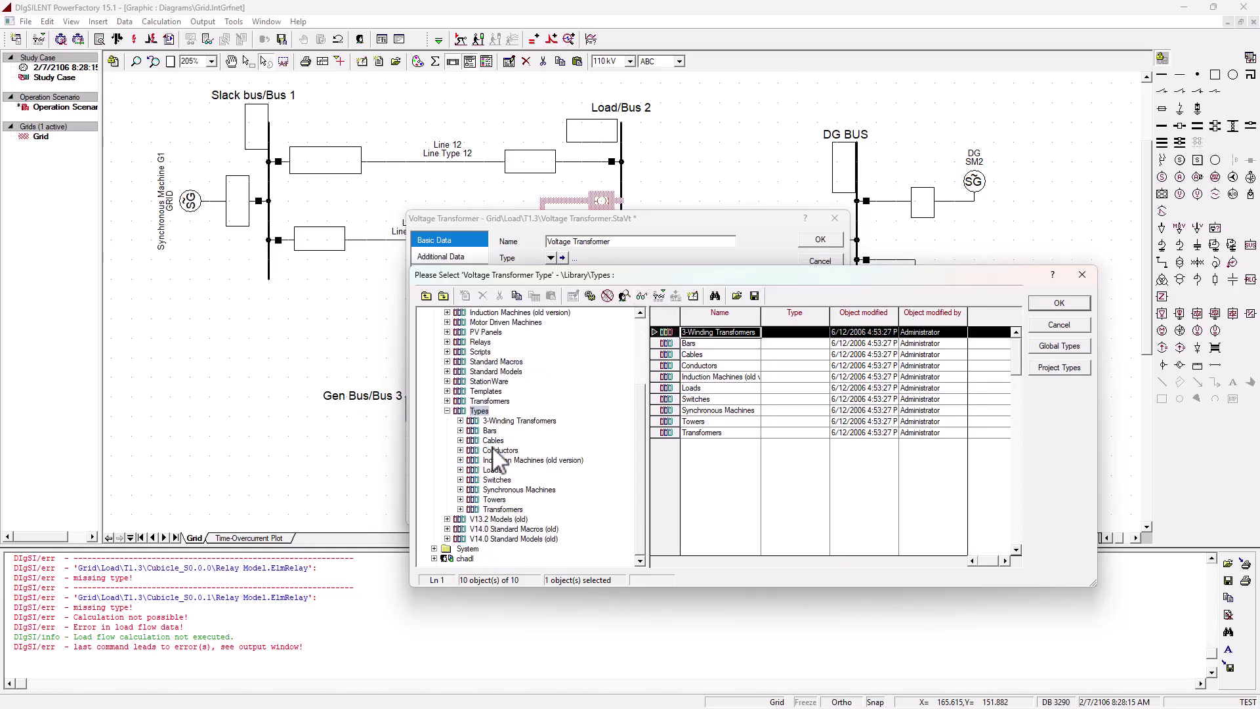
pyautogui.scroll(3, 499, 427)
pyautogui.scroll(-3, 516, 479)
pyautogui.click(448, 342)
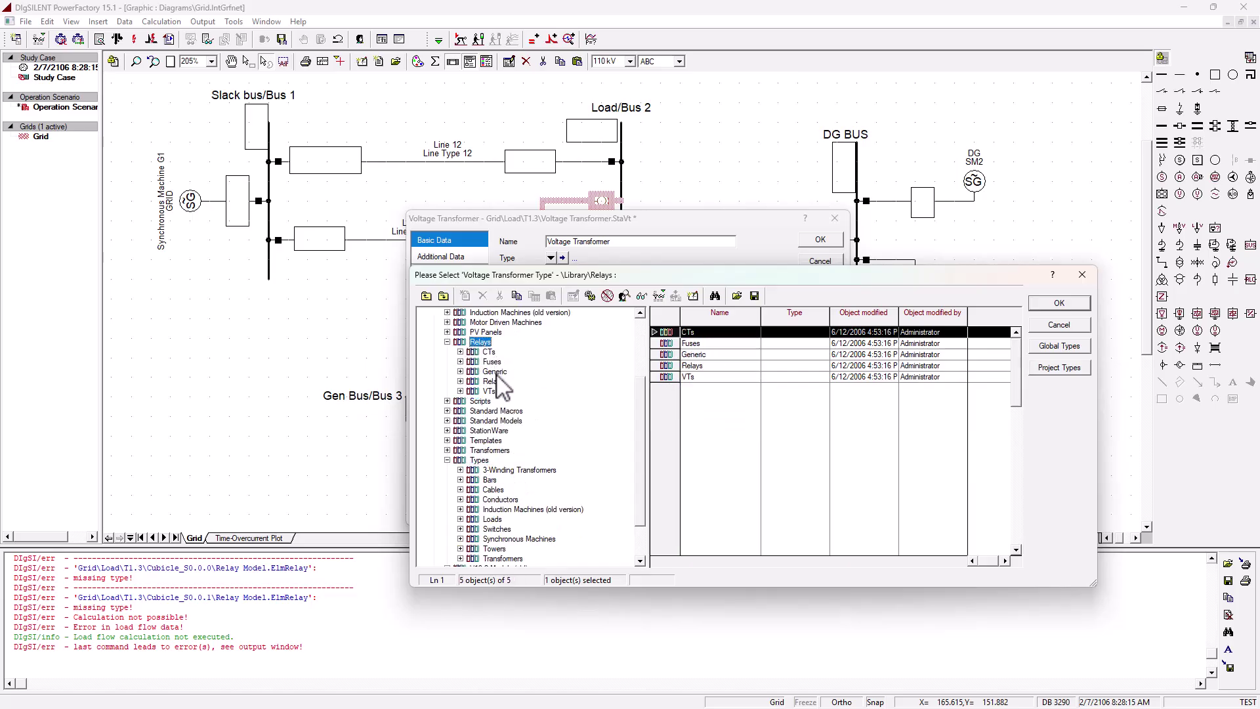
pyautogui.click(477, 392)
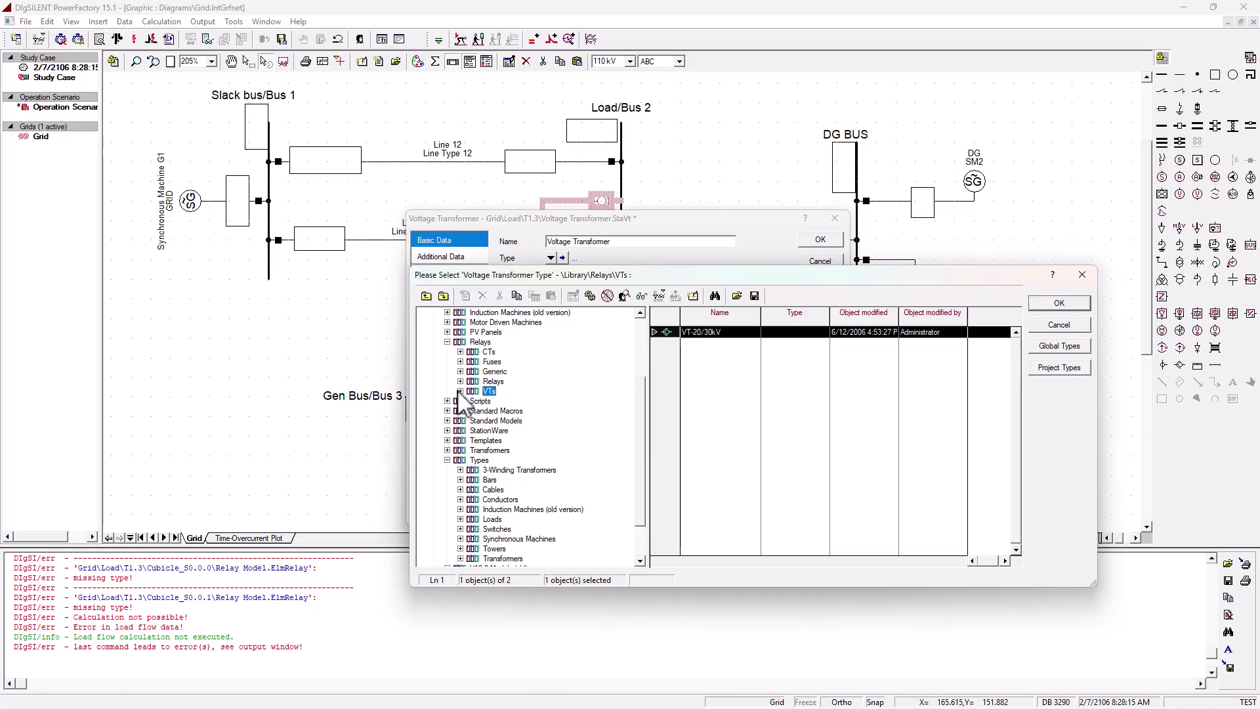
pyautogui.click(700, 333)
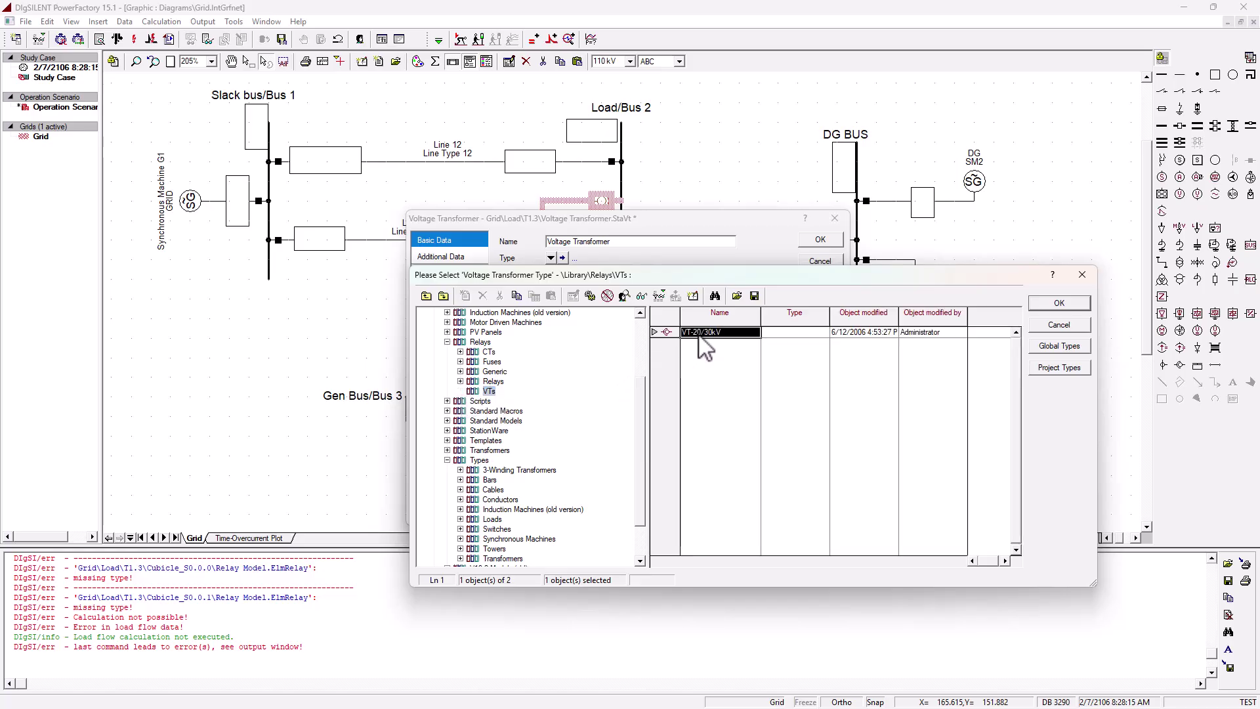
pyautogui.click(664, 333)
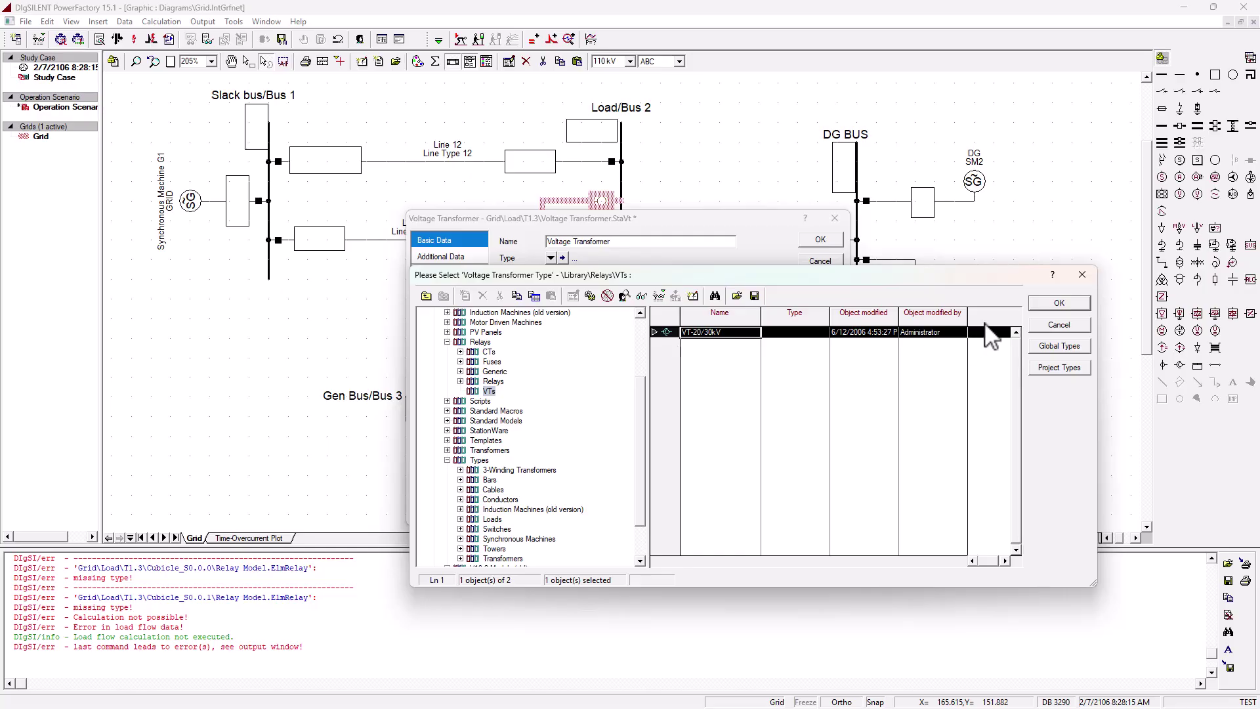
pyautogui.click(1060, 303)
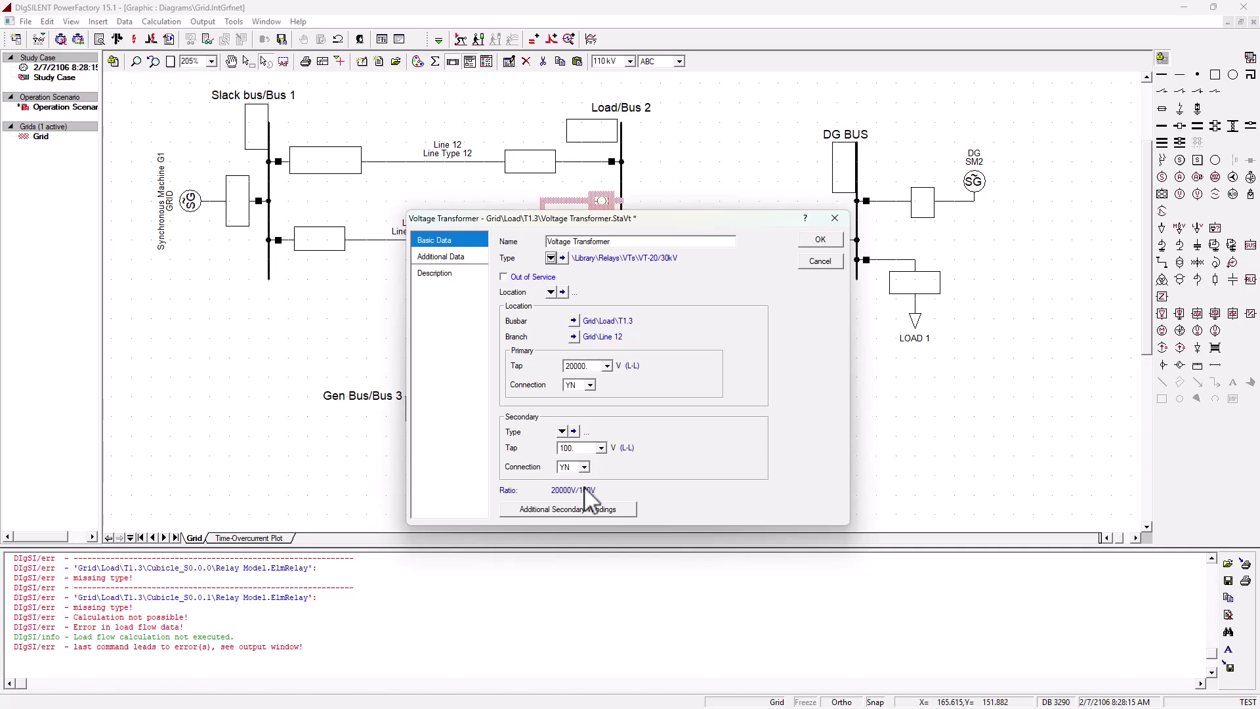
pyautogui.click(822, 240)
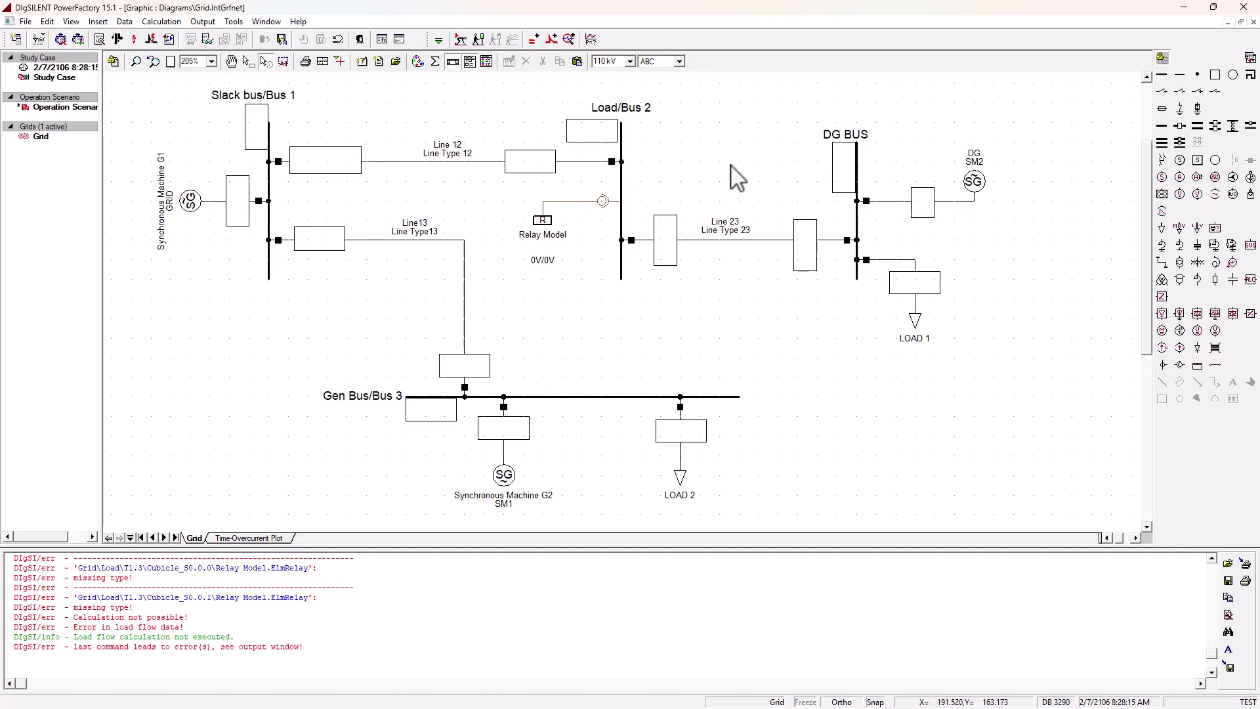
pyautogui.doubleClick(622, 236)
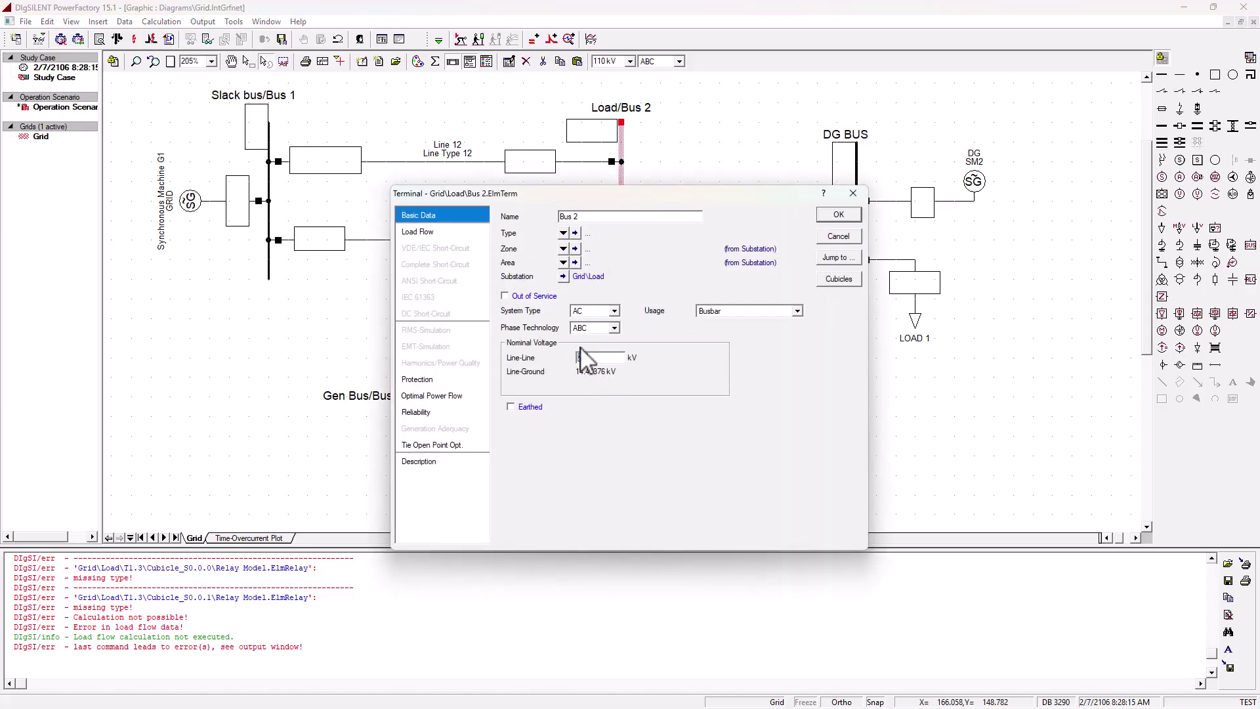
pyautogui.moveTo(584, 359); pyautogui.dragTo(611, 358)
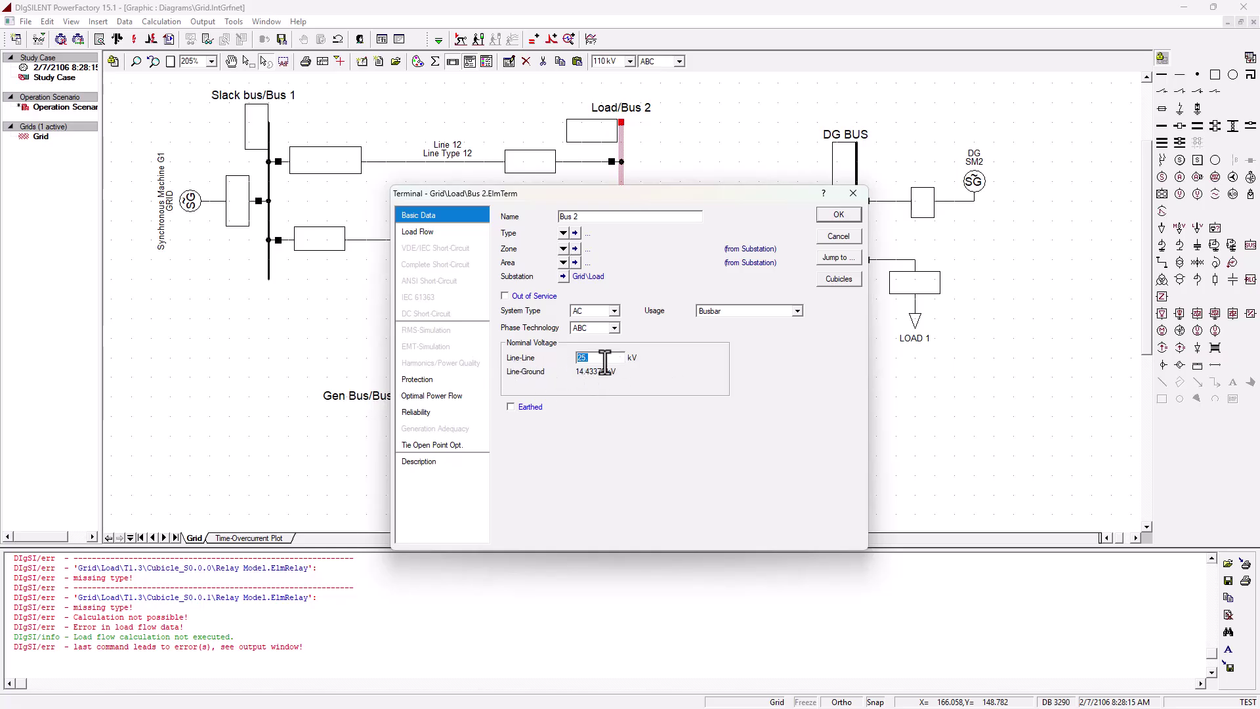
pyautogui.click(841, 217)
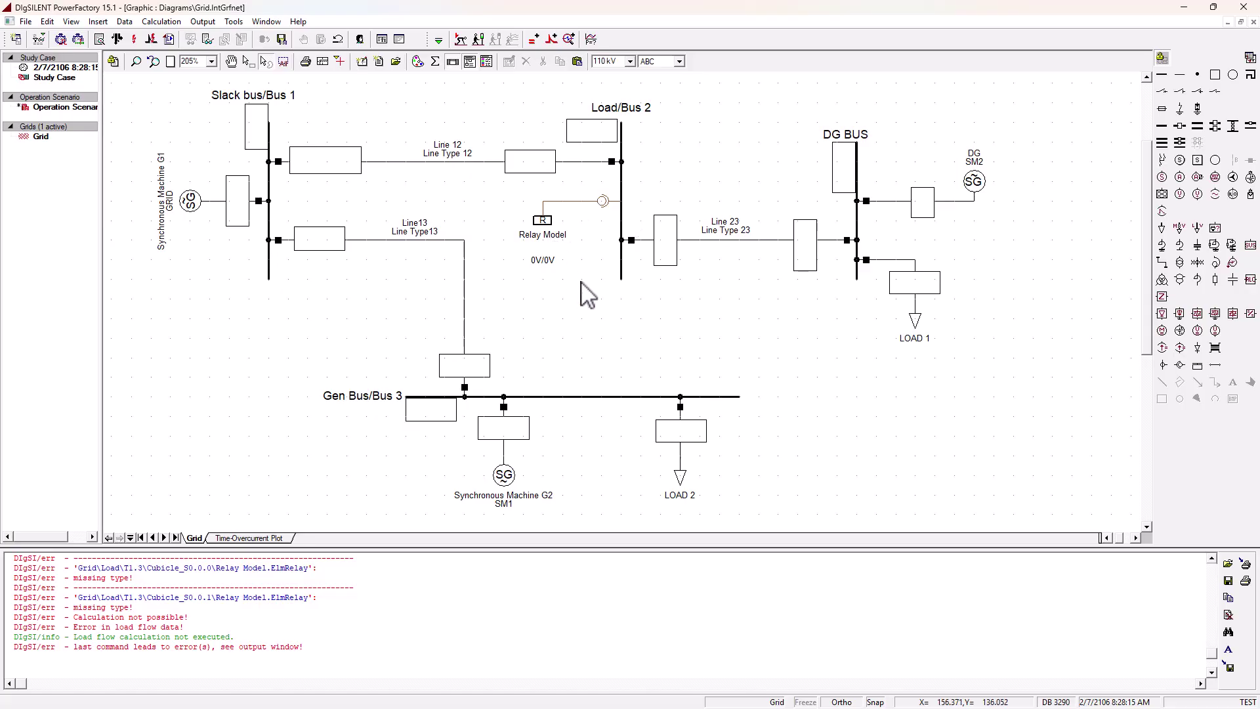
# Step: Check the relay's 20000 V/100 V VT ratio on its transformer page, then open the Relay Type choices
pyautogui.doubleClick(543, 220)
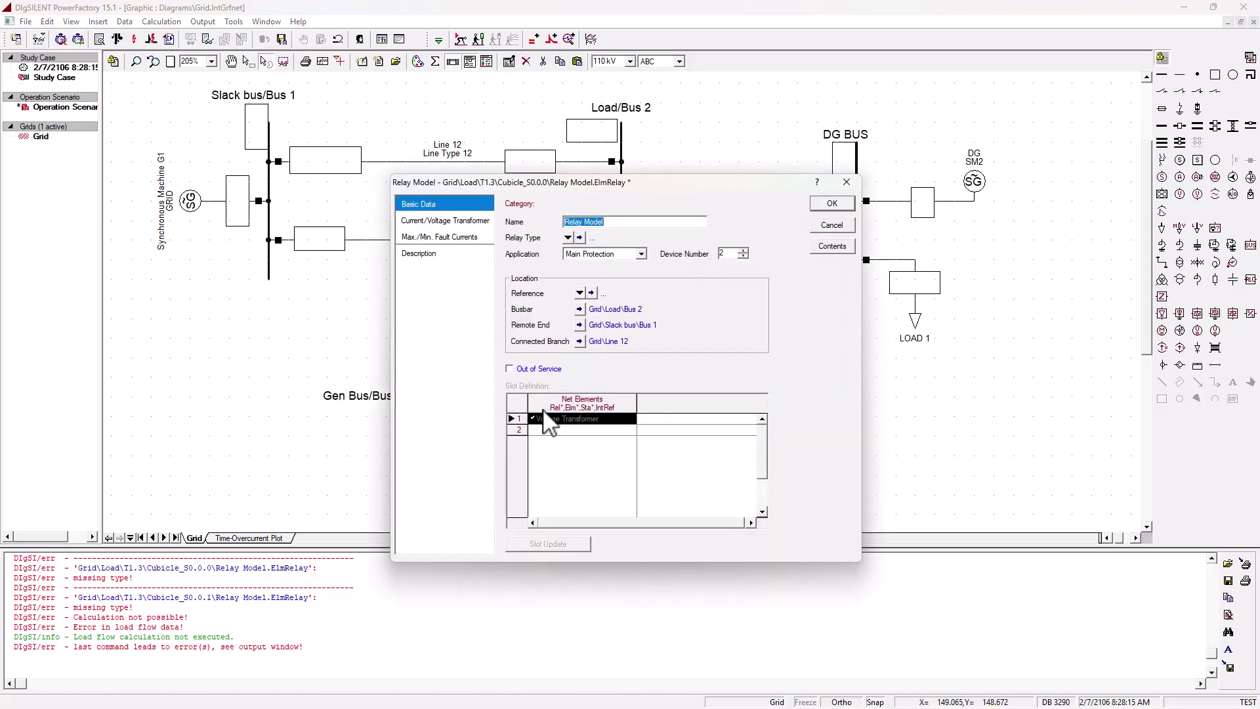
pyautogui.click(578, 452)
pyautogui.click(437, 222)
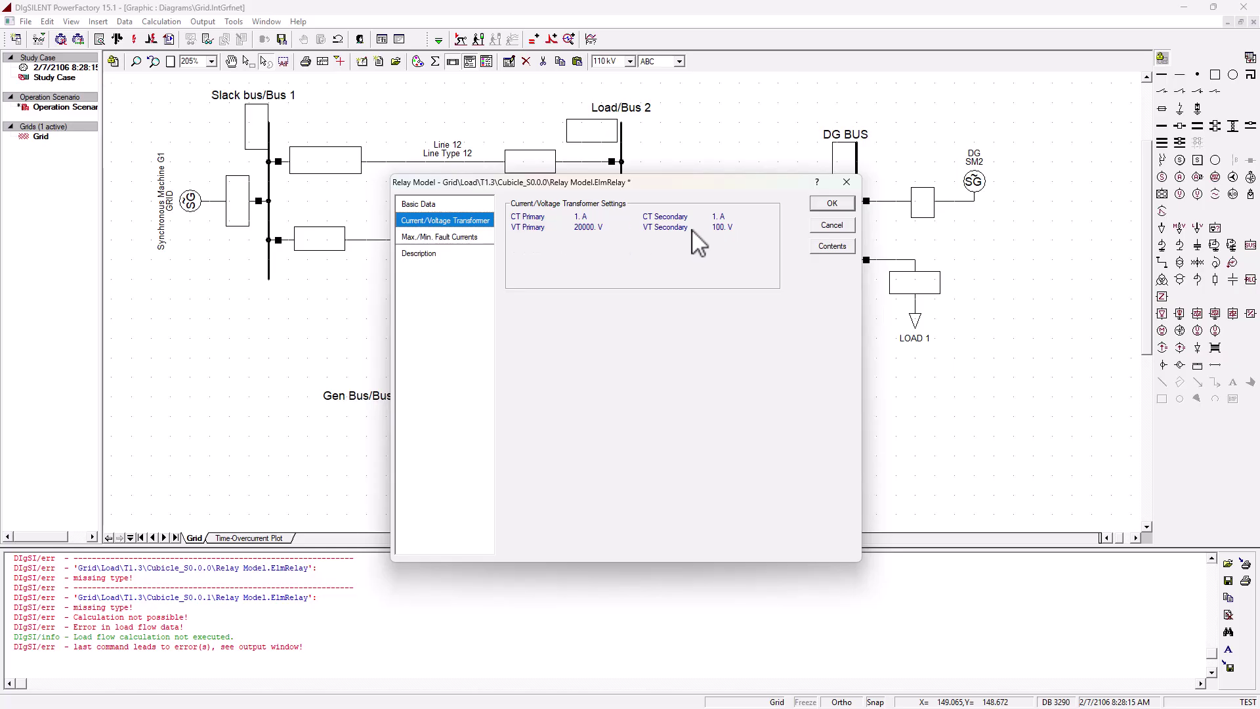
pyautogui.click(444, 208)
pyautogui.click(562, 431)
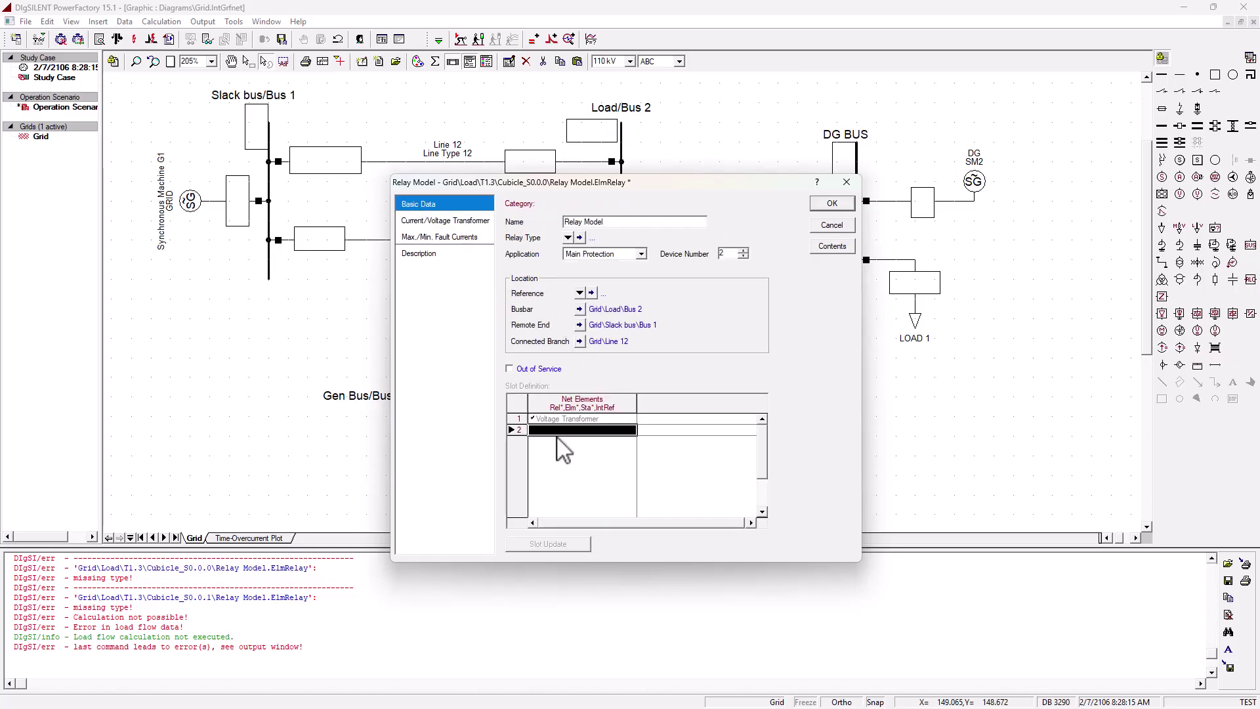
pyautogui.click(569, 238)
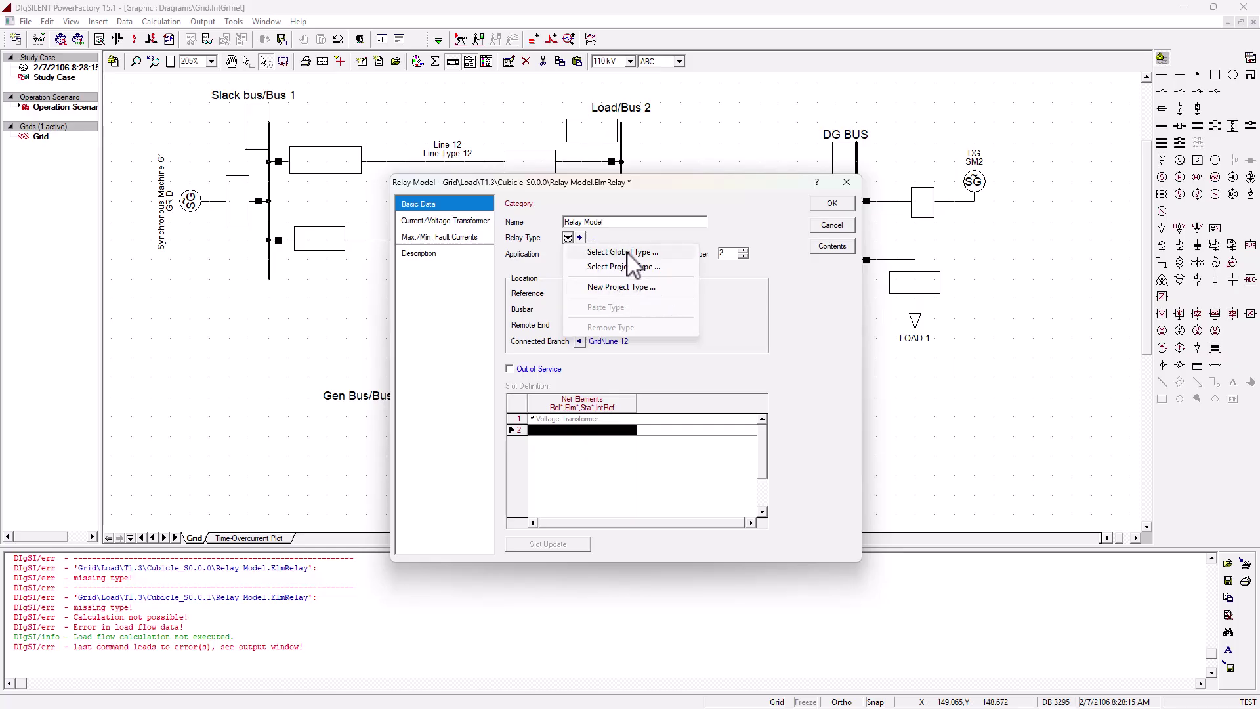
# Step: Browse global relay types, collapsing the Relays and Library folders to reach the project folders
pyautogui.click(652, 255)
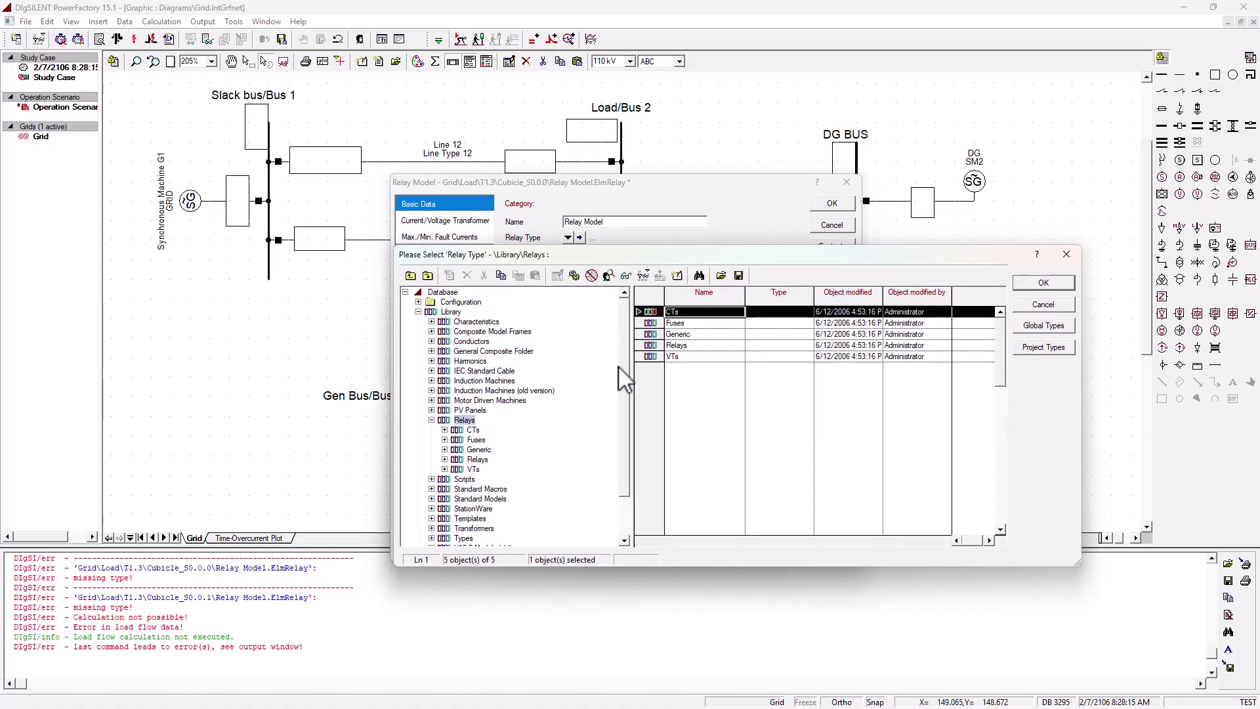
pyautogui.click(431, 420)
pyautogui.click(419, 312)
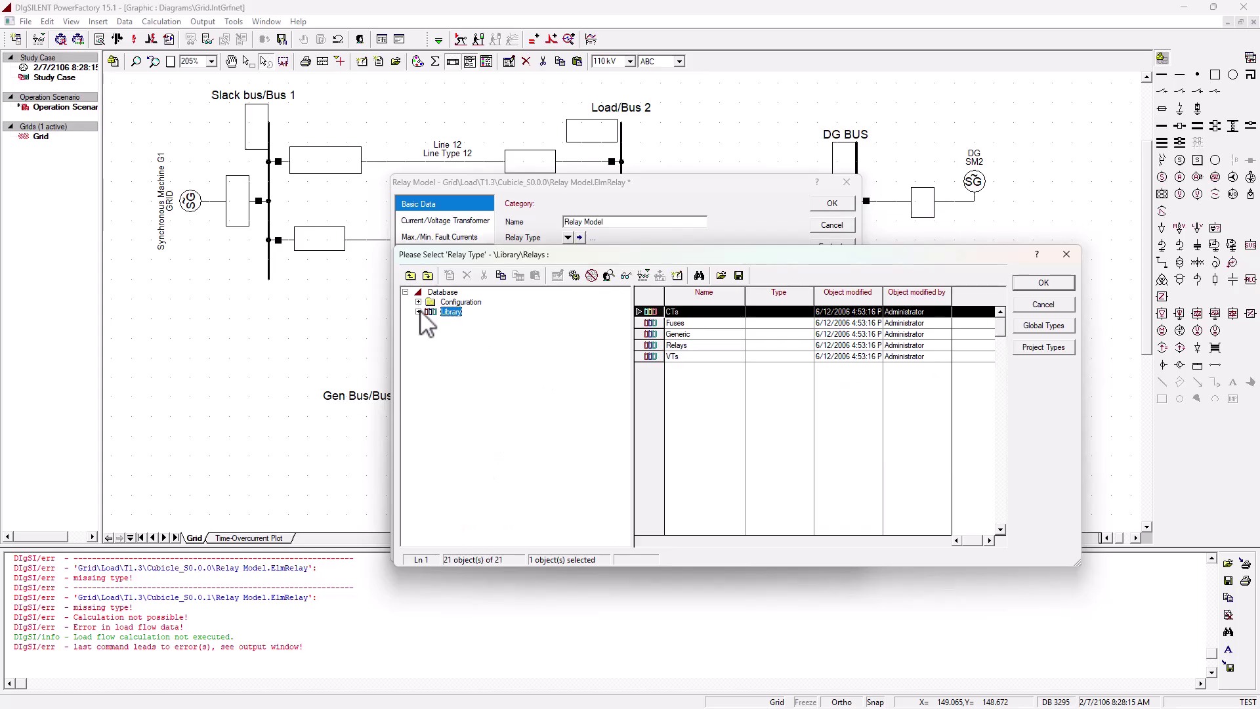
pyautogui.click(418, 332)
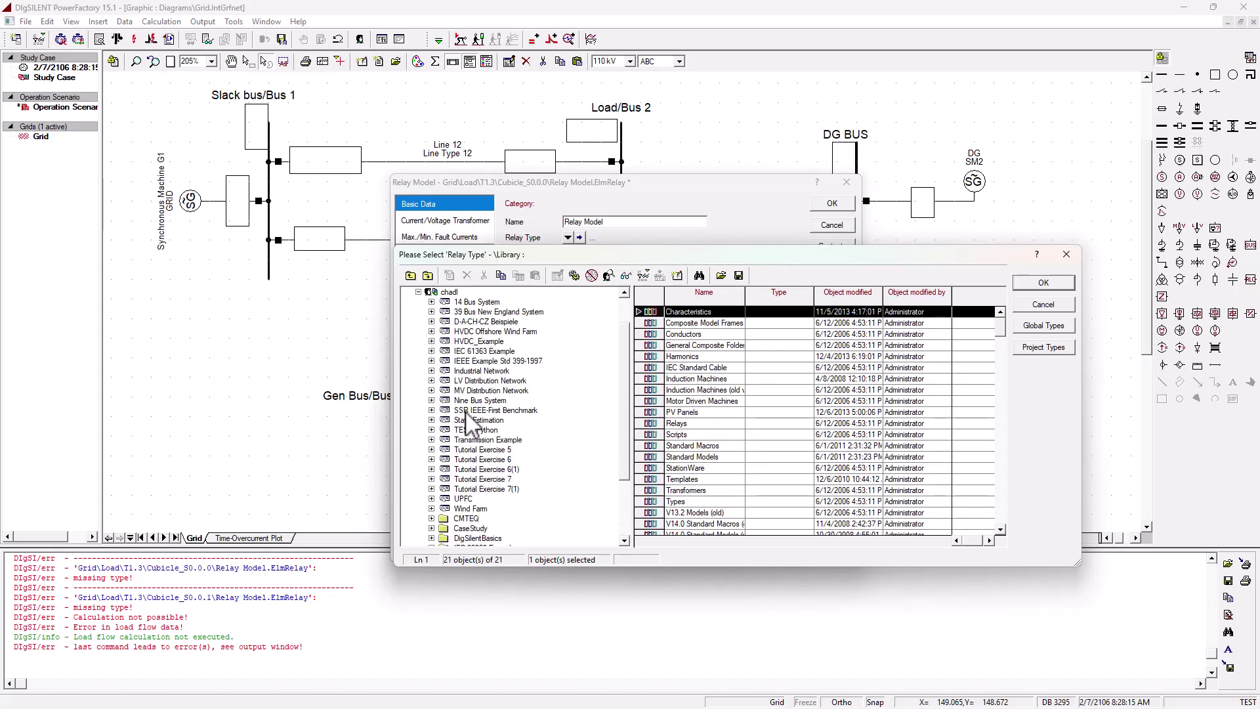
pyautogui.scroll(-3, 475, 517)
pyautogui.scroll(3, 484, 471)
pyautogui.scroll(-3, 482, 478)
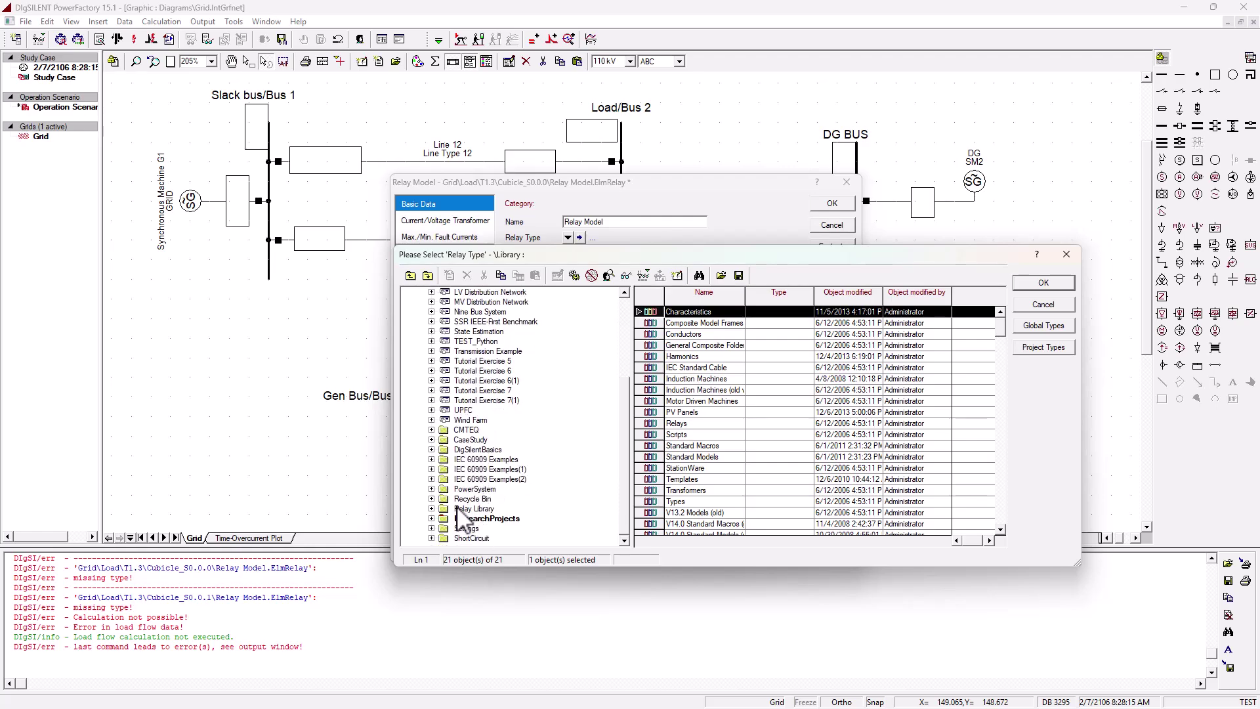
# Step: Choose SEL 751-1A from Relay Library > Schweitzer > SEL 751 as the relay type
pyautogui.click(473, 509)
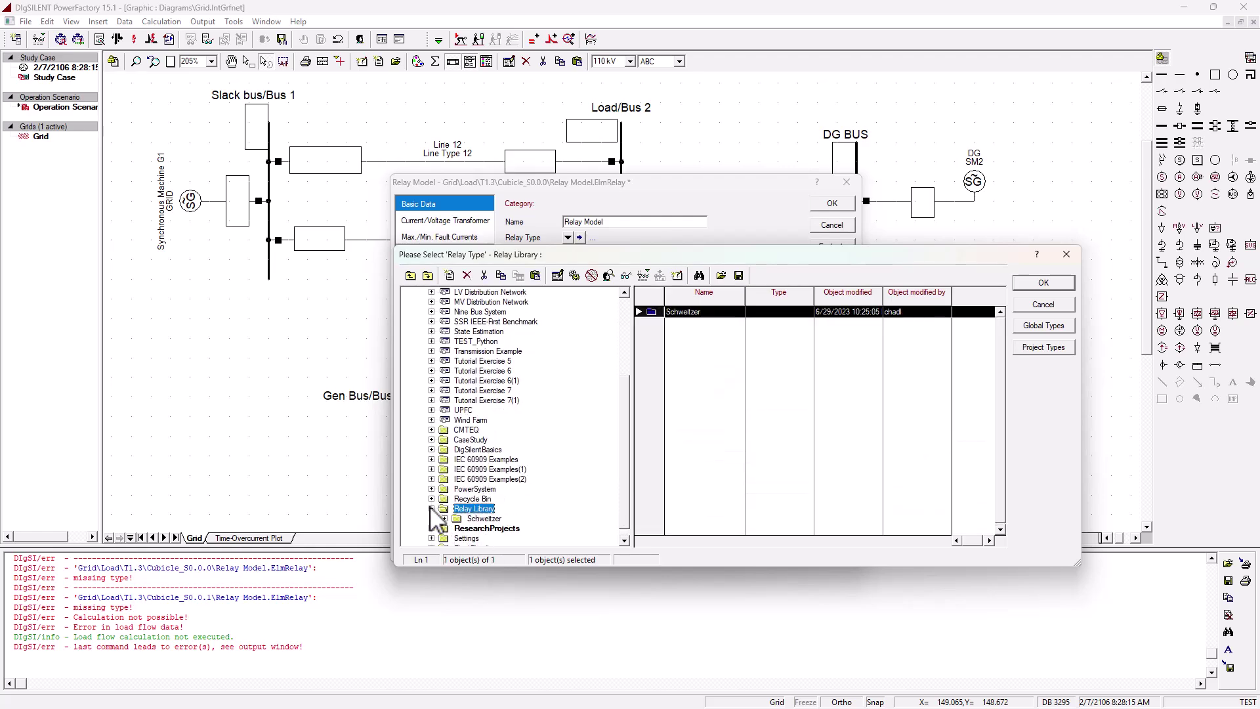
pyautogui.doubleClick(500, 510)
pyautogui.click(478, 511)
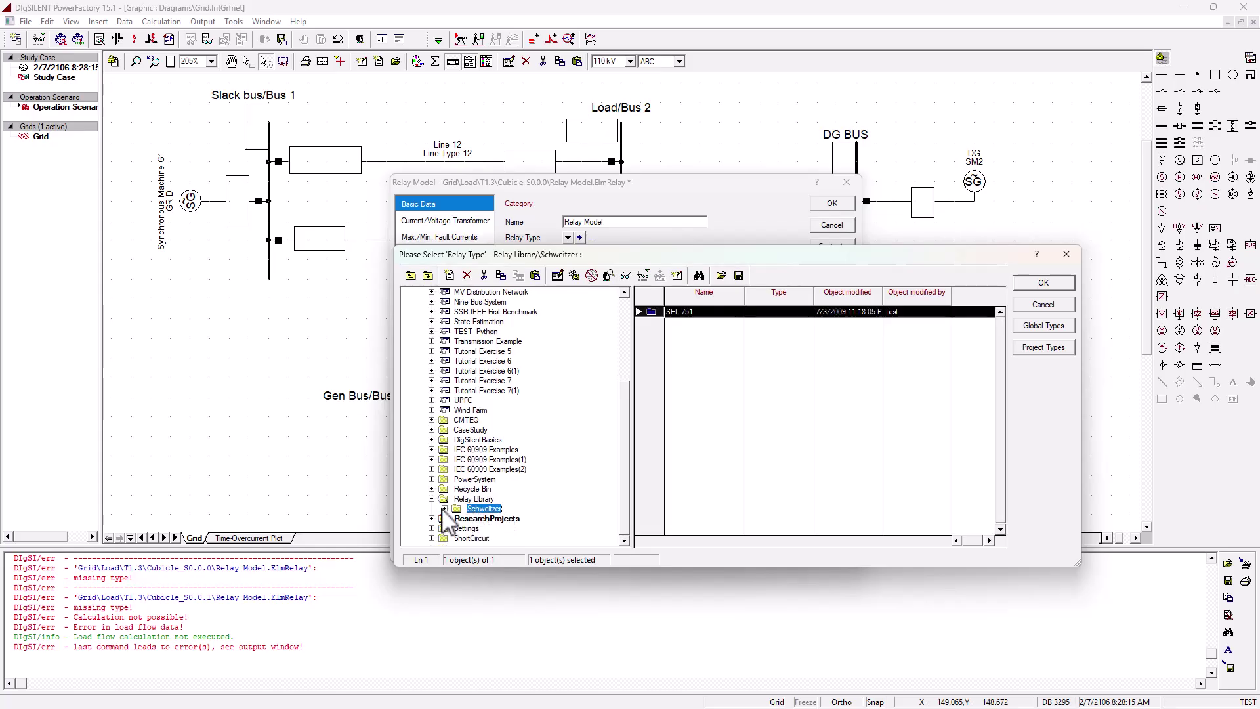
pyautogui.click(445, 509)
pyautogui.click(495, 520)
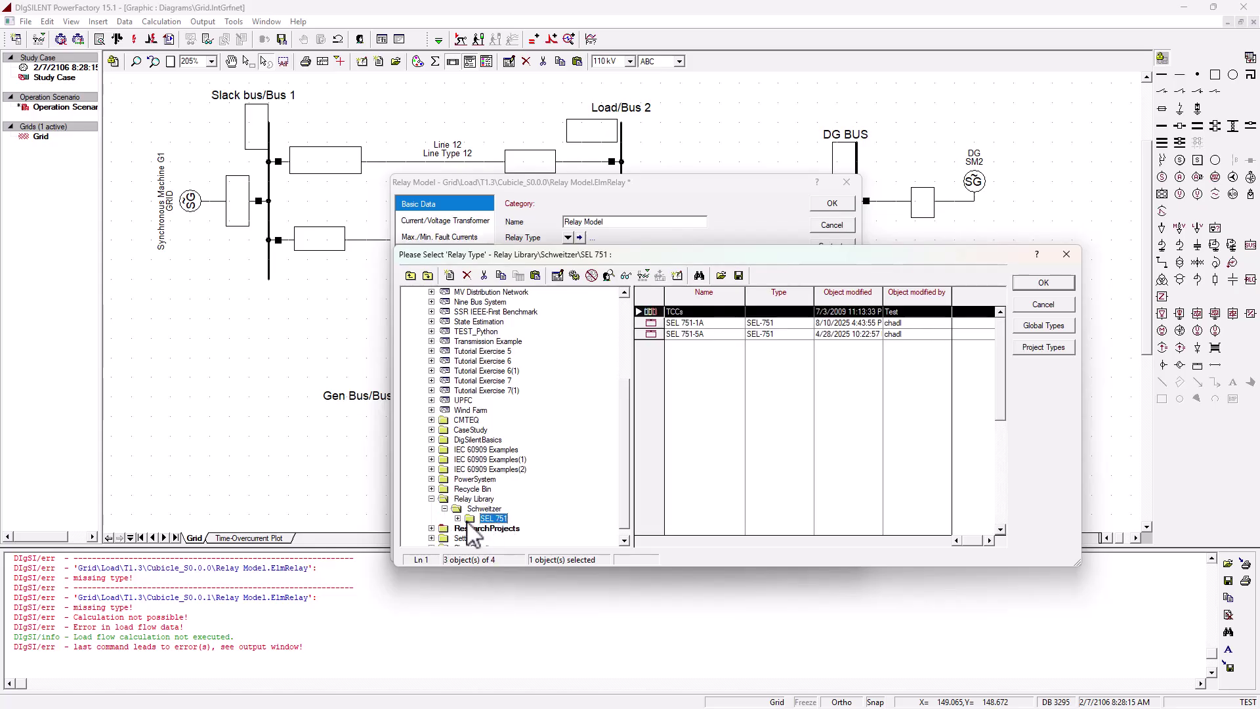
pyautogui.click(457, 519)
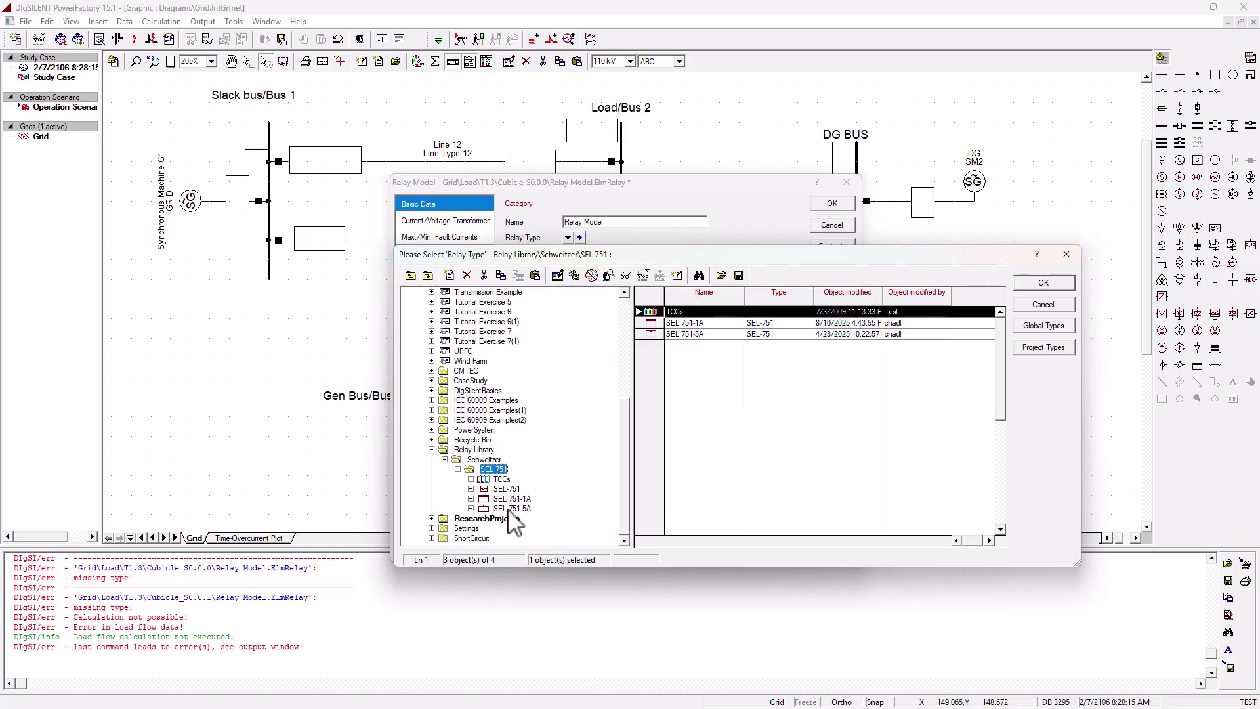
pyautogui.click(511, 509)
pyautogui.click(497, 499)
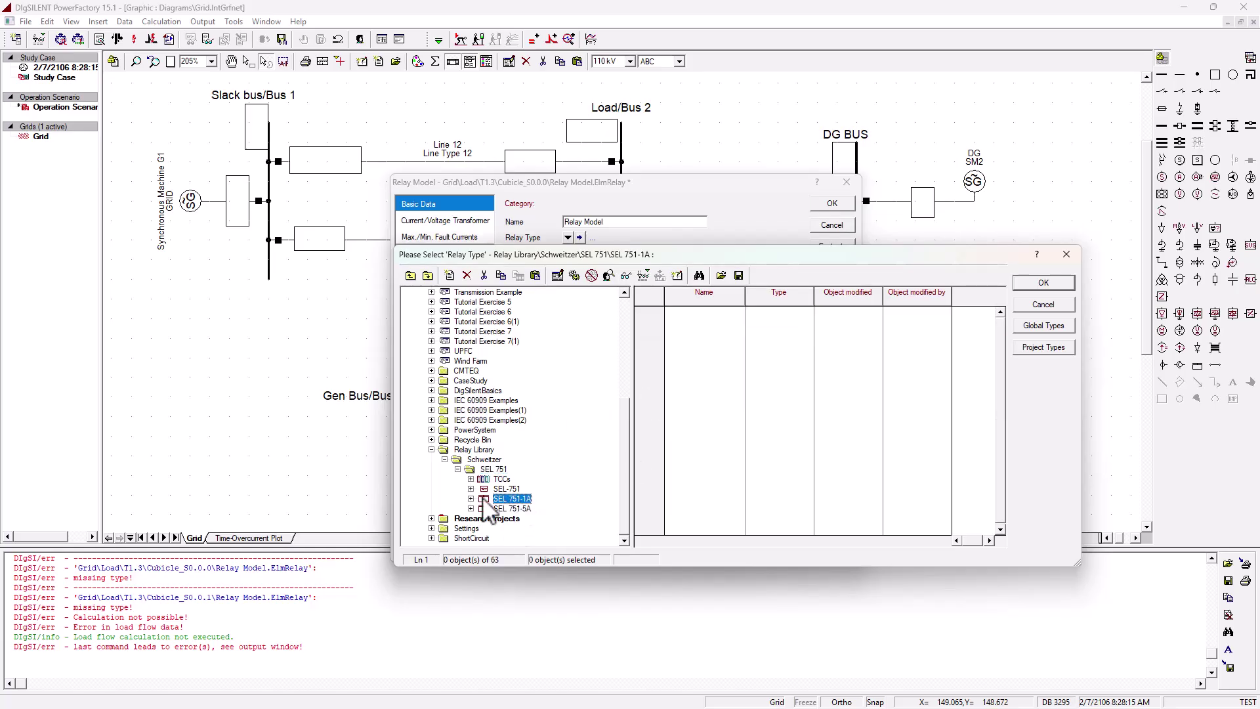
pyautogui.click(1044, 282)
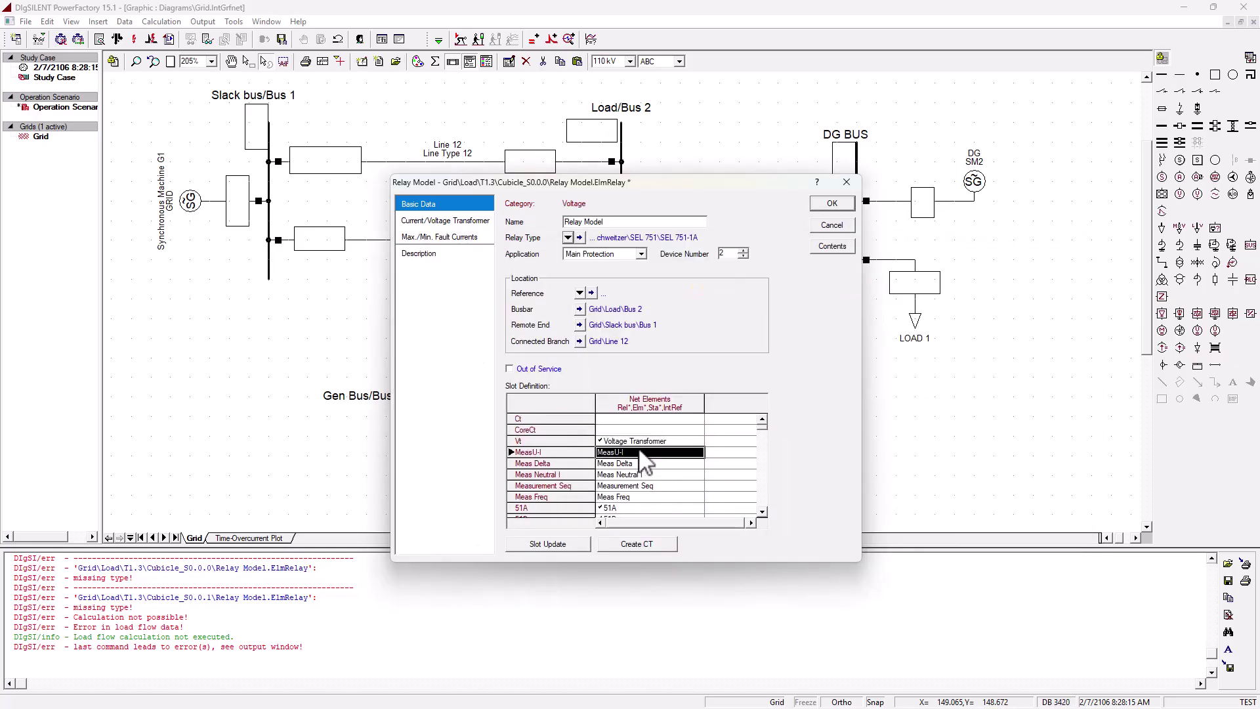
# Step: Review the slot definitions and confirm the relay, now labelled SEL 751-1A, 20000V/100V on the diagram
pyautogui.scroll(-8, 644, 469)
pyautogui.scroll(8, 629, 495)
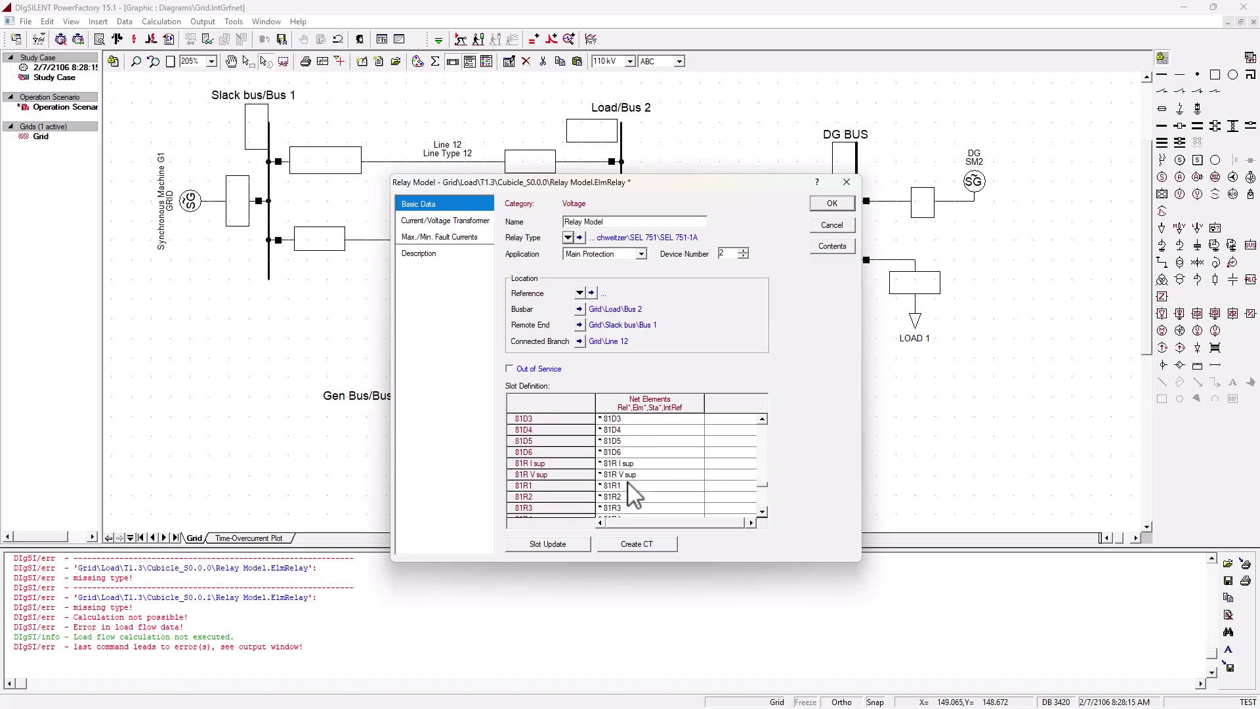
pyautogui.scroll(-5, 646, 486)
pyautogui.scroll(3, 627, 467)
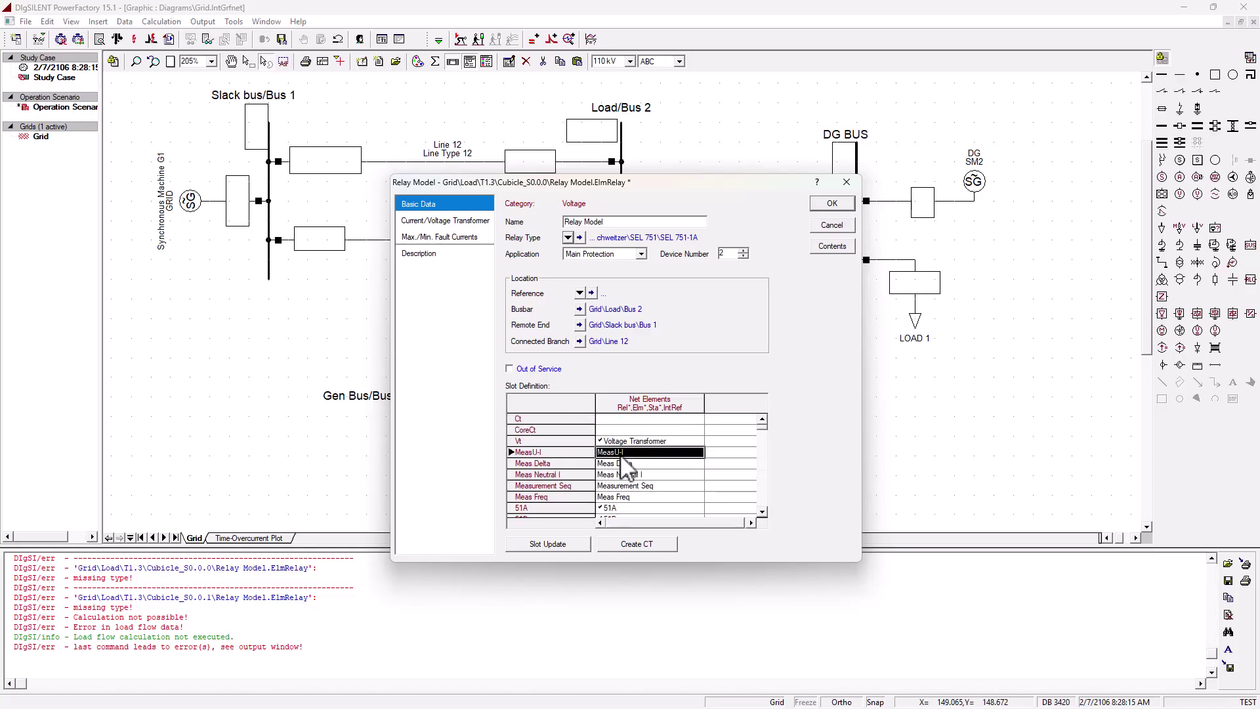
pyautogui.scroll(-10, 647, 486)
pyautogui.scroll(10, 650, 472)
pyautogui.click(832, 203)
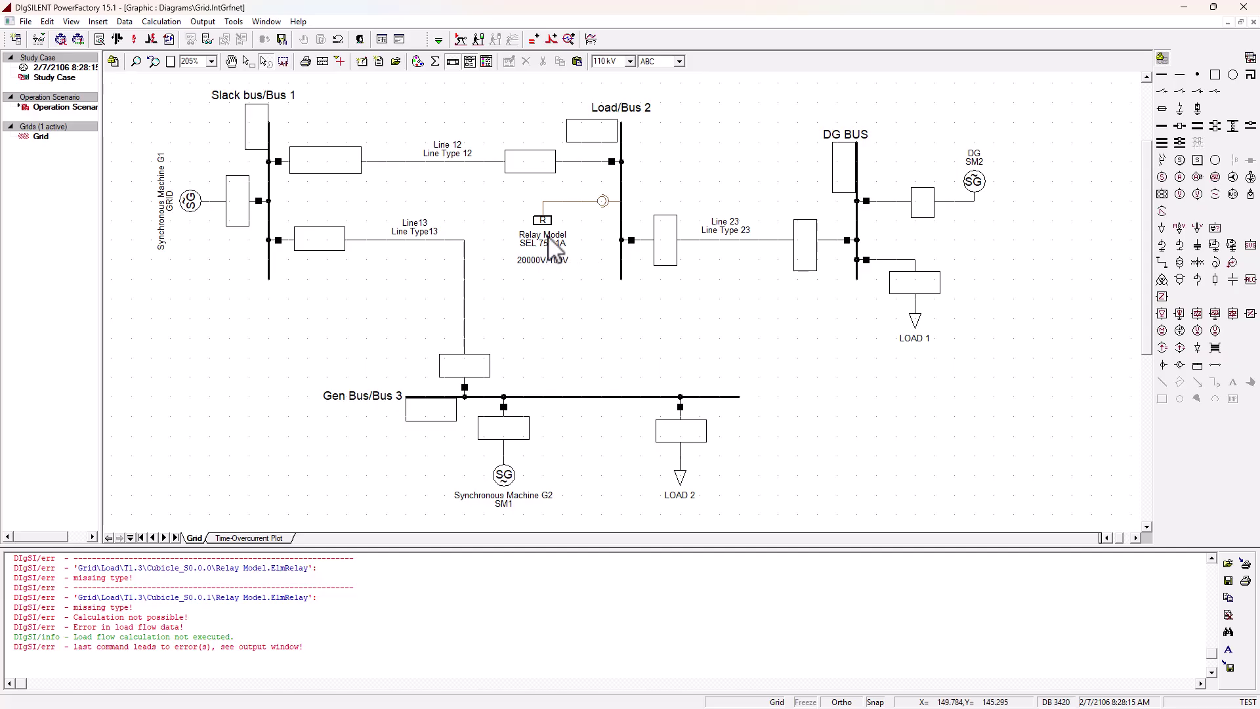
pyautogui.moveTo(562, 266); pyautogui.dragTo(610, 244)
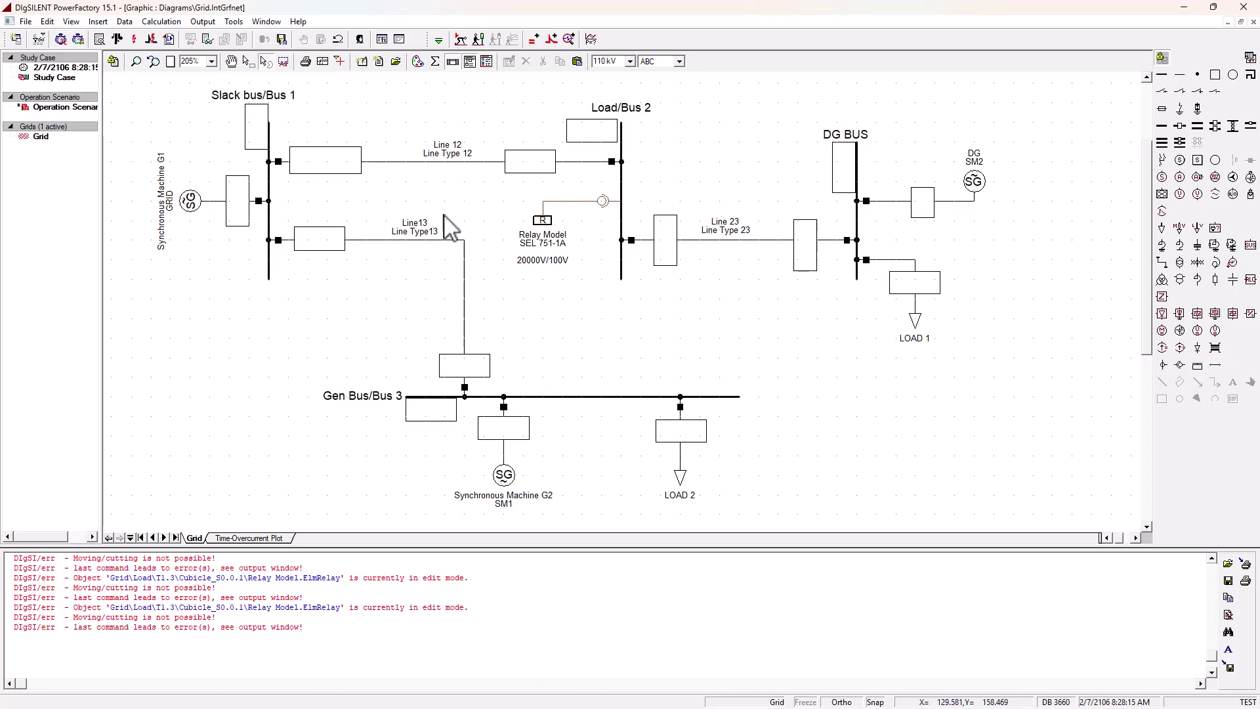